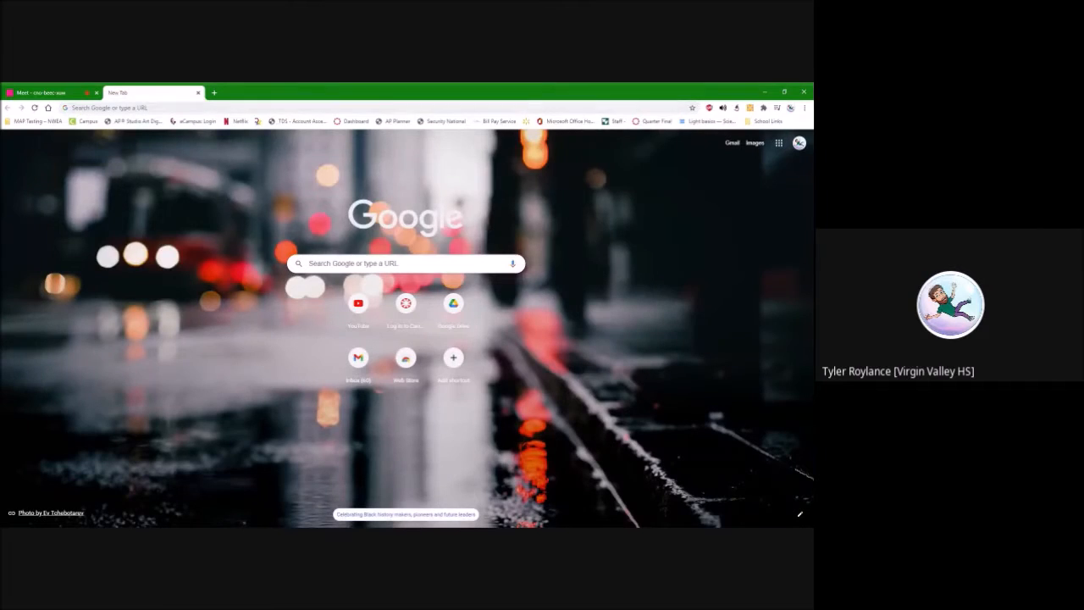
Open the Kahoot website and log in to the teacher account
{"action": "key", "text": "Return"}
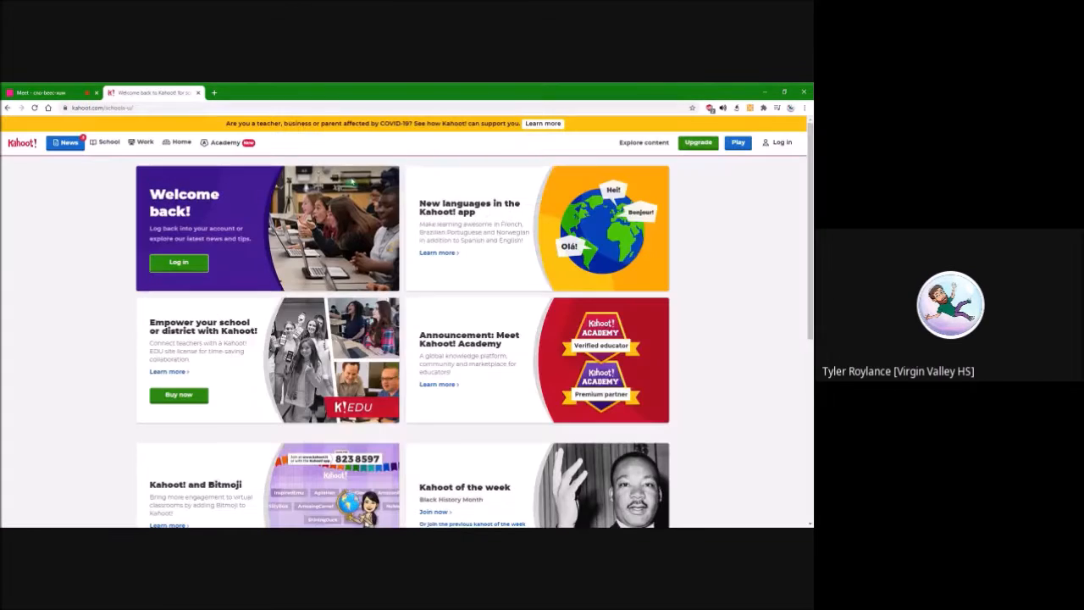
{"action": "left_click", "coordinate": [775, 144]}
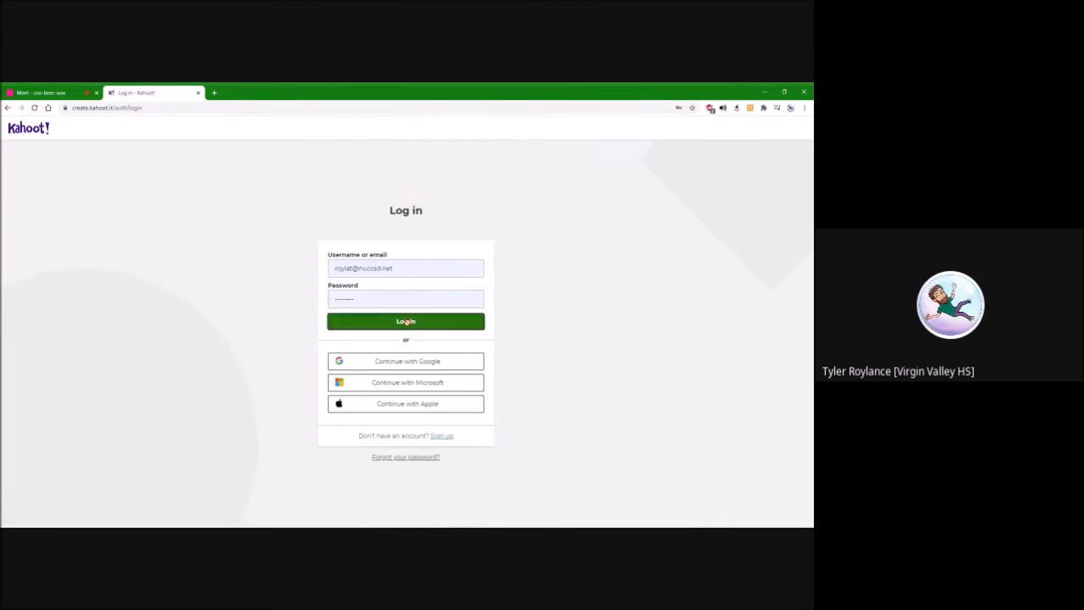
{"action": "left_click", "coordinate": [407, 322]}
{"action": "left_click", "coordinate": [407, 327]}
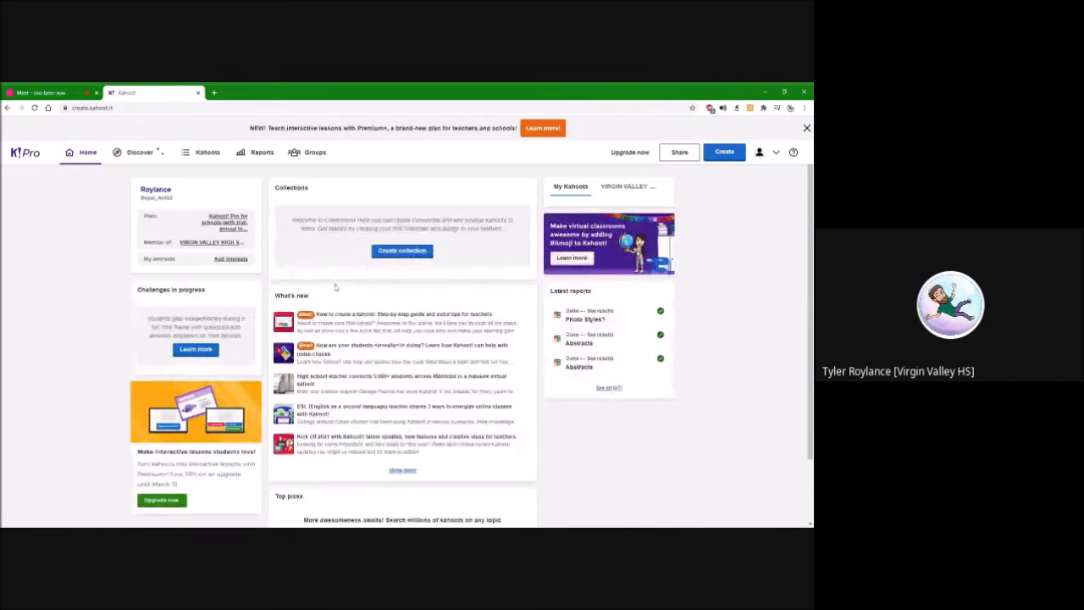
Look through the reports of hosted games and the home dashboard
{"action": "left_click", "coordinate": [216, 154]}
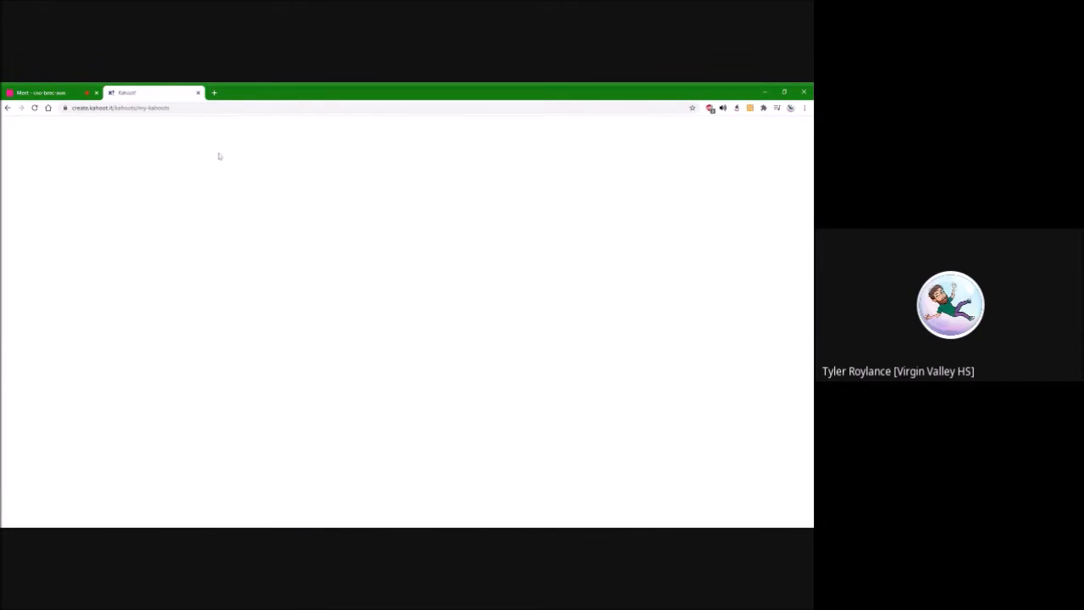
{"action": "left_click", "coordinate": [270, 146]}
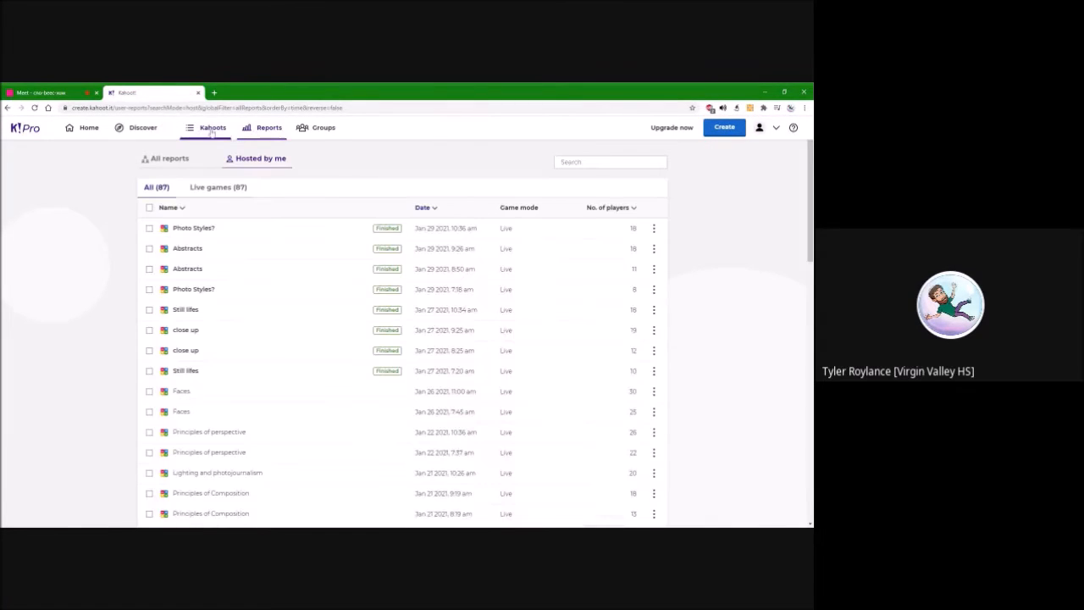
{"action": "left_click", "coordinate": [79, 134]}
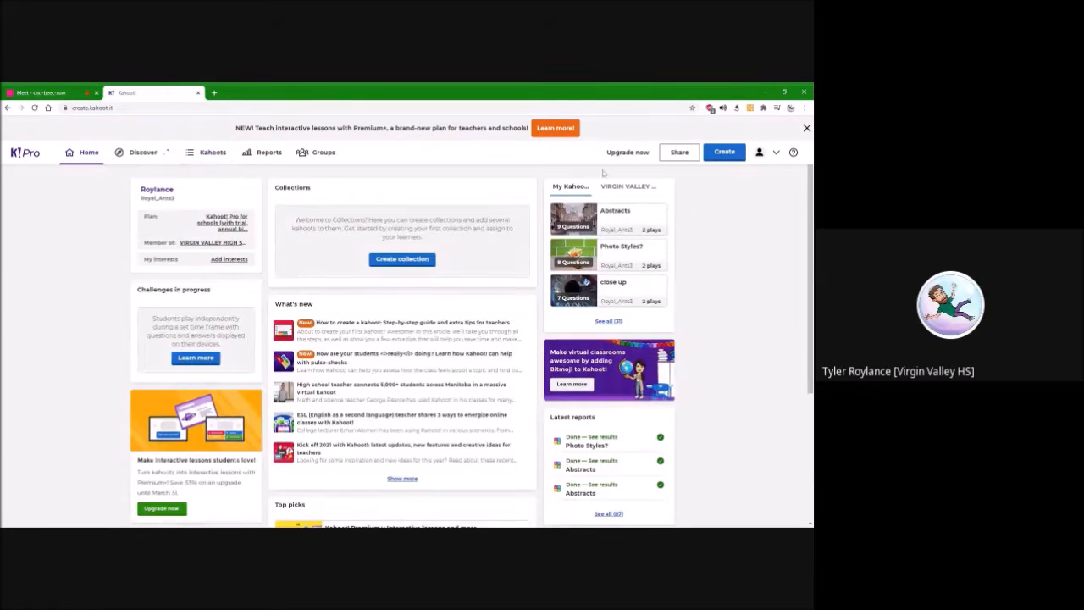
{"action": "scroll", "coordinate": [450, 457], "scroll_direction": "down", "scroll_amount": 4}
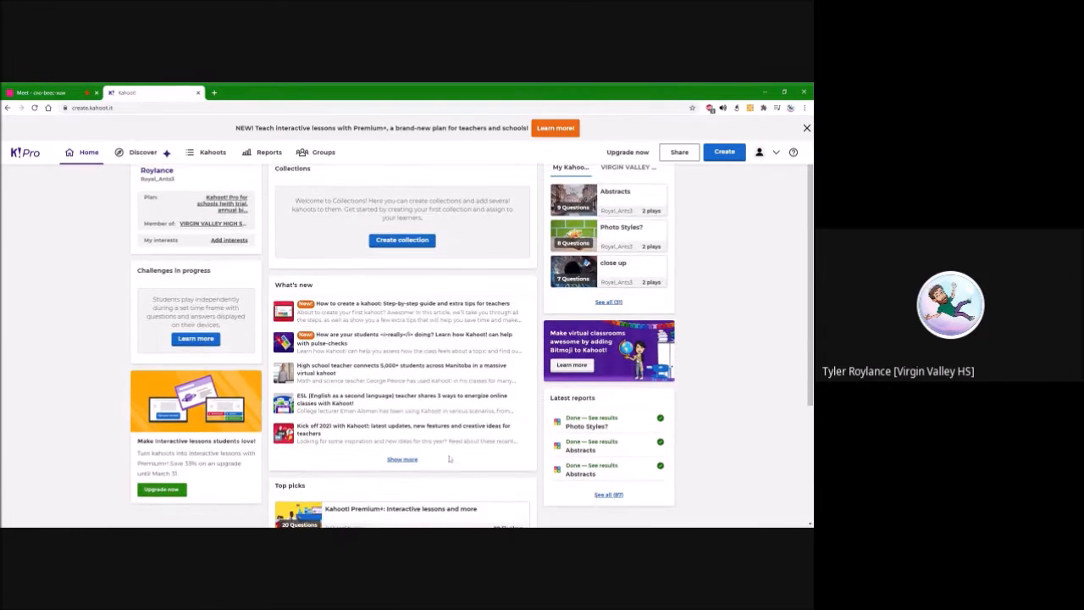
{"action": "scroll", "coordinate": [180, 368], "scroll_direction": "up", "scroll_amount": 4}
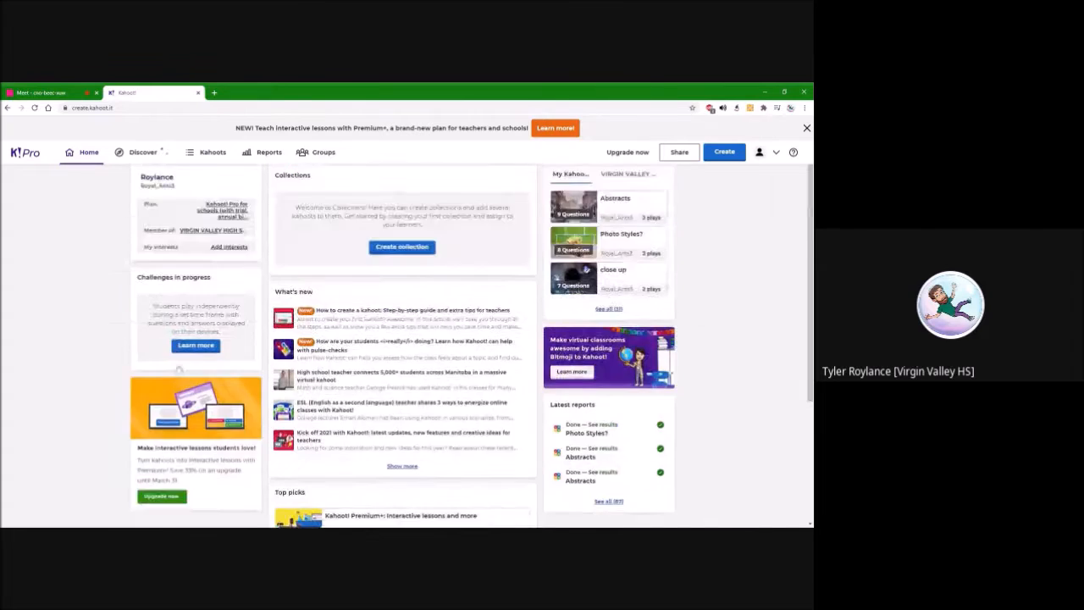
{"action": "scroll", "coordinate": [179, 368], "scroll_direction": "down", "scroll_amount": 4}
{"action": "scroll", "coordinate": [204, 305], "scroll_direction": "up", "scroll_amount": 4}
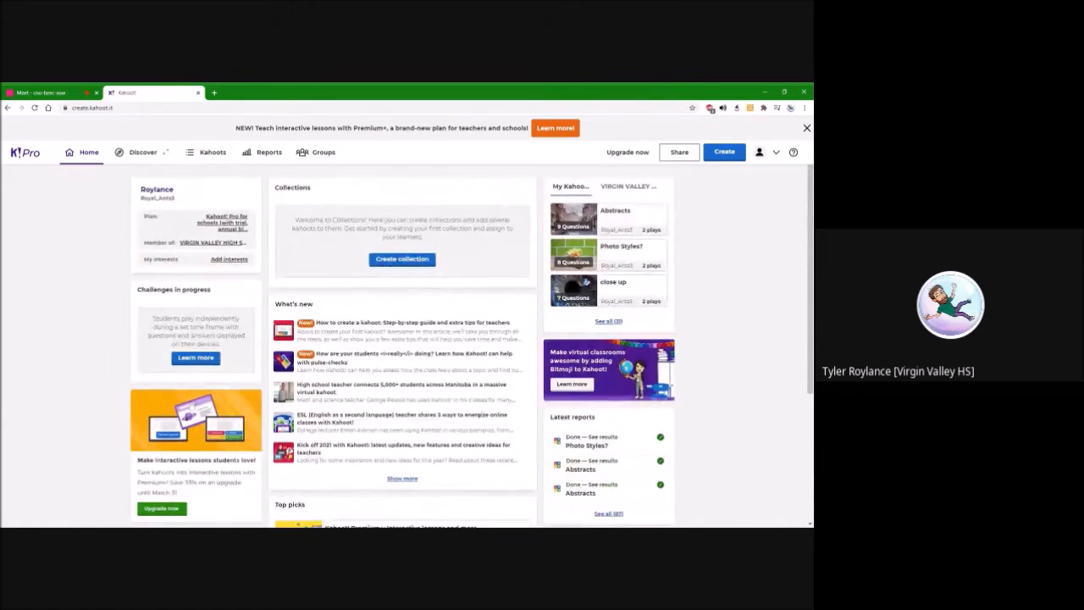
View the Discover page, and look into the Photo and Art folders among the saved kahoots
{"action": "left_click", "coordinate": [142, 152]}
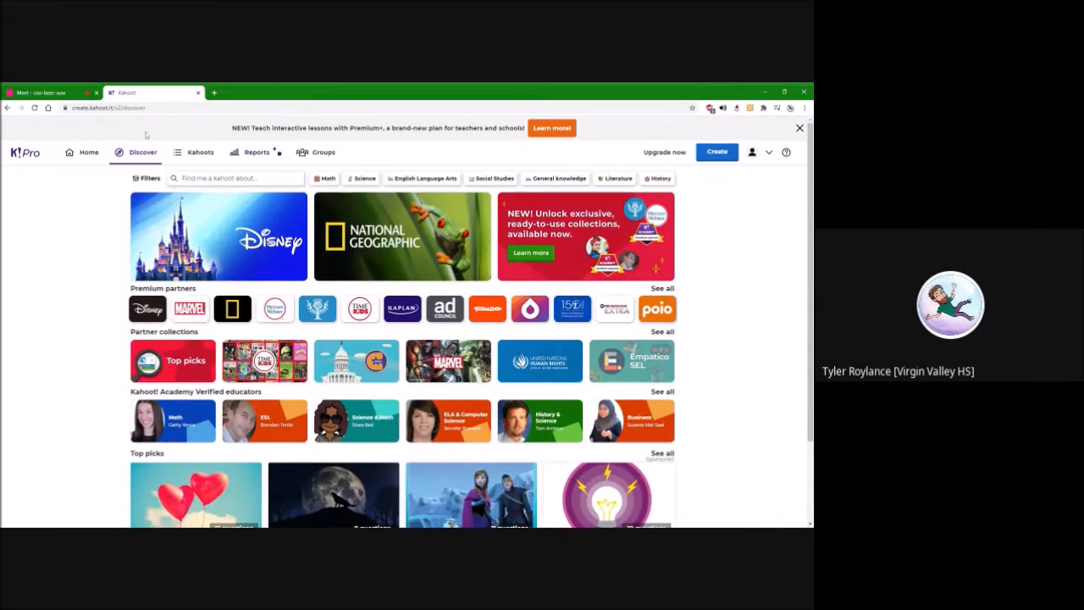
{"action": "left_click", "coordinate": [201, 152]}
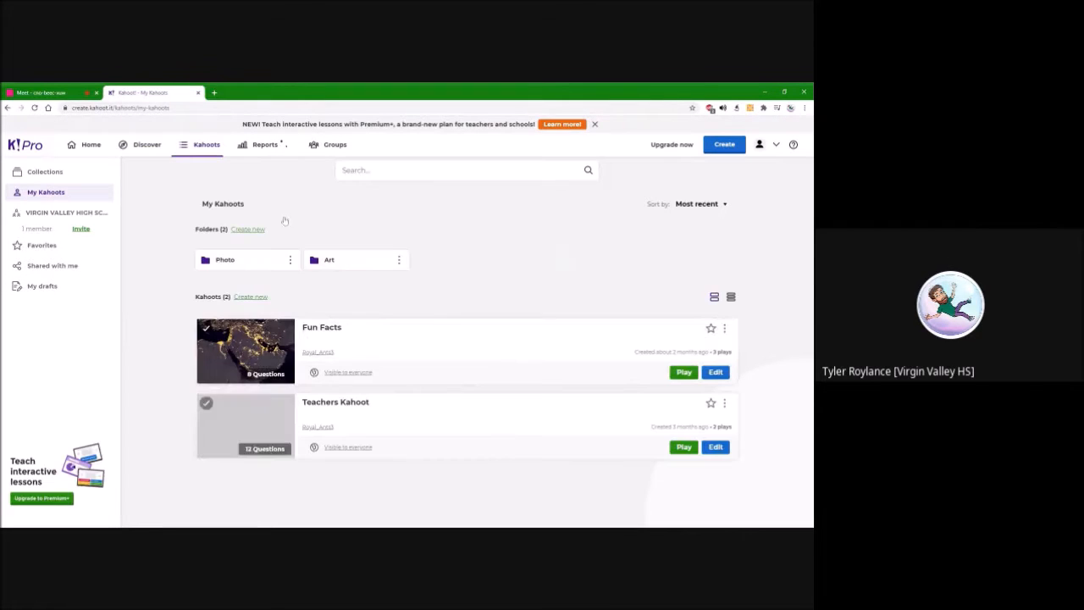
{"action": "left_click", "coordinate": [249, 264]}
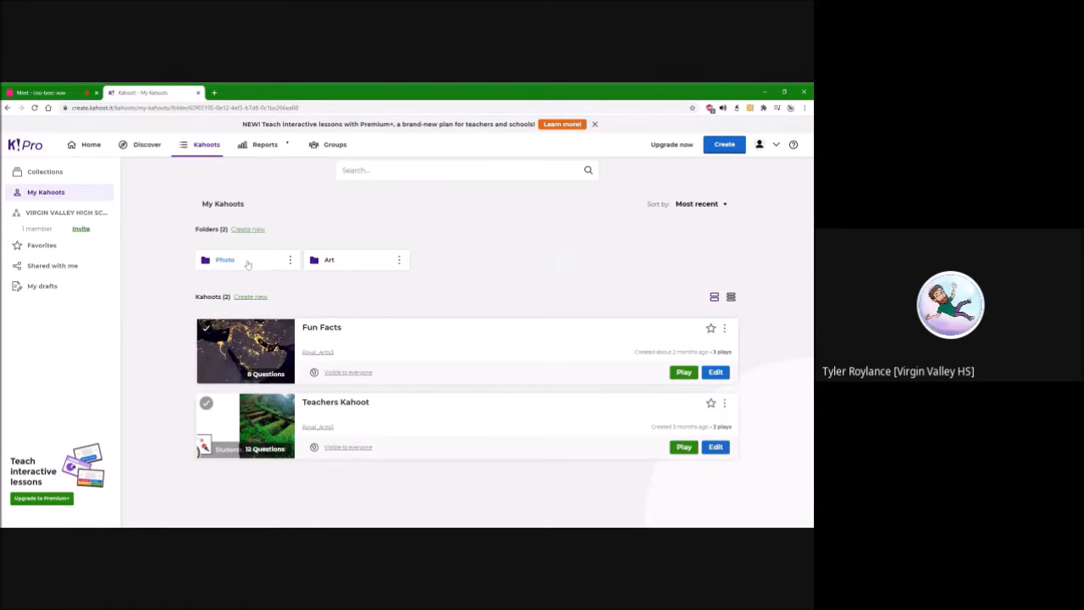
{"action": "left_click", "coordinate": [236, 206]}
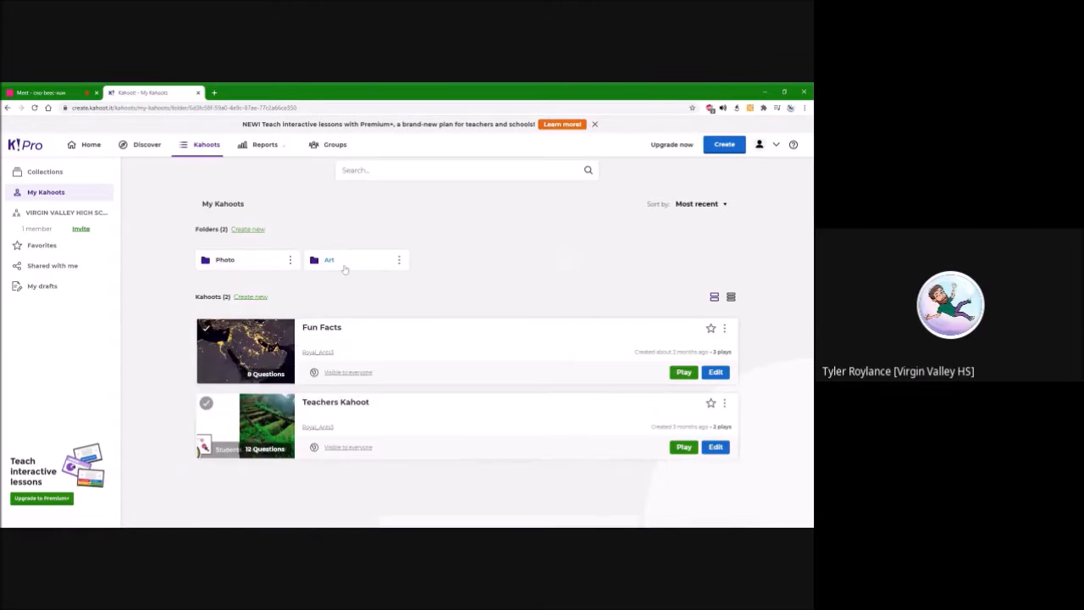
{"action": "left_click", "coordinate": [343, 265]}
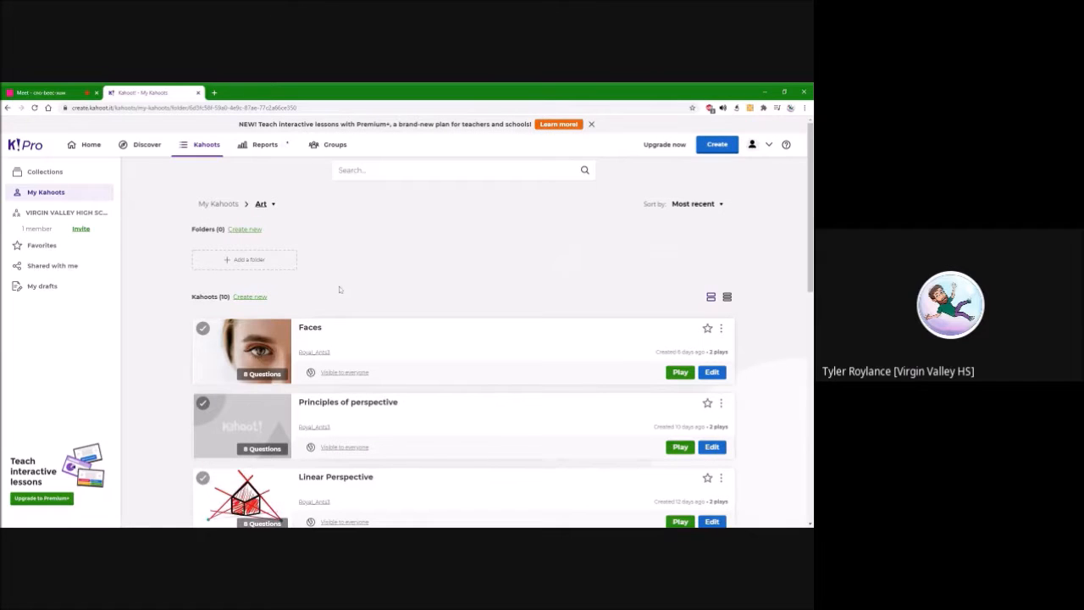
{"action": "left_click", "coordinate": [229, 206]}
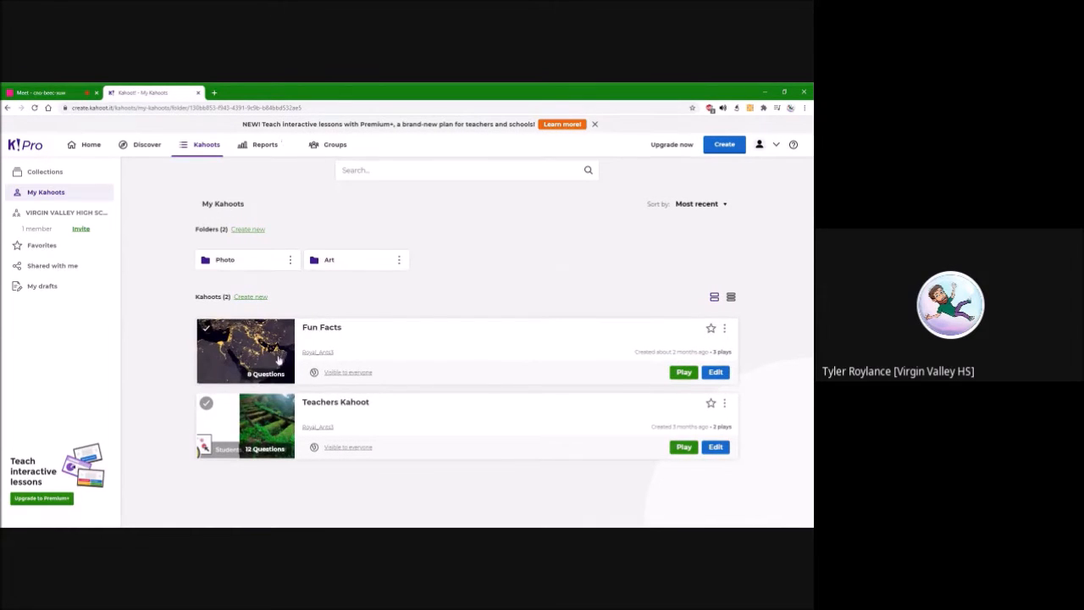
Open the Fun Facts kahoot and view the answers to its first three questions
{"action": "left_click", "coordinate": [330, 335]}
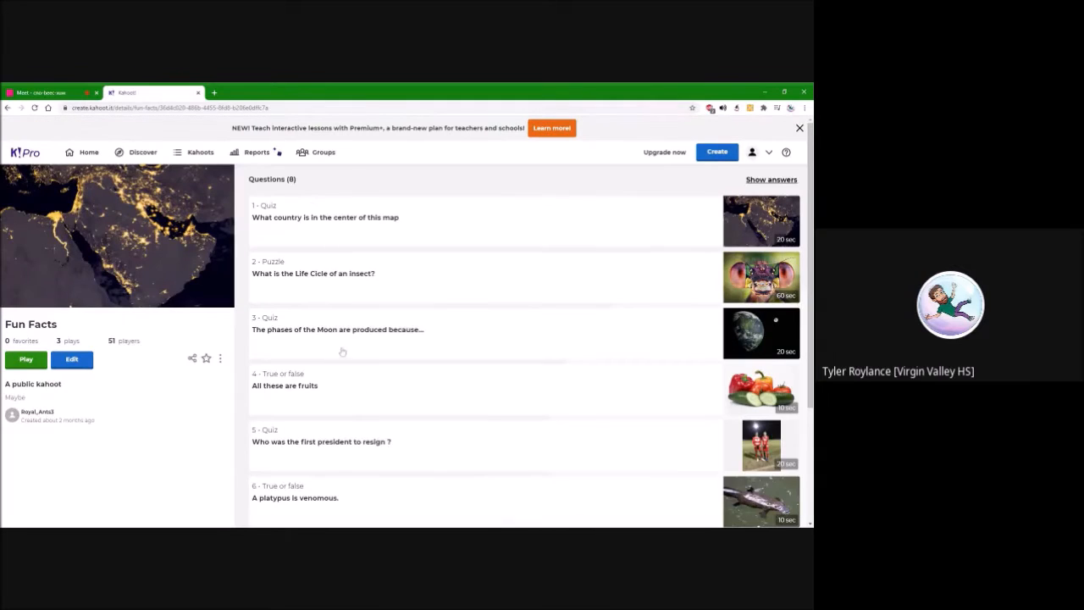
{"action": "scroll", "coordinate": [407, 378], "scroll_direction": "down", "scroll_amount": 3}
{"action": "scroll", "coordinate": [401, 395], "scroll_direction": "up", "scroll_amount": 3}
{"action": "left_click", "coordinate": [267, 209]}
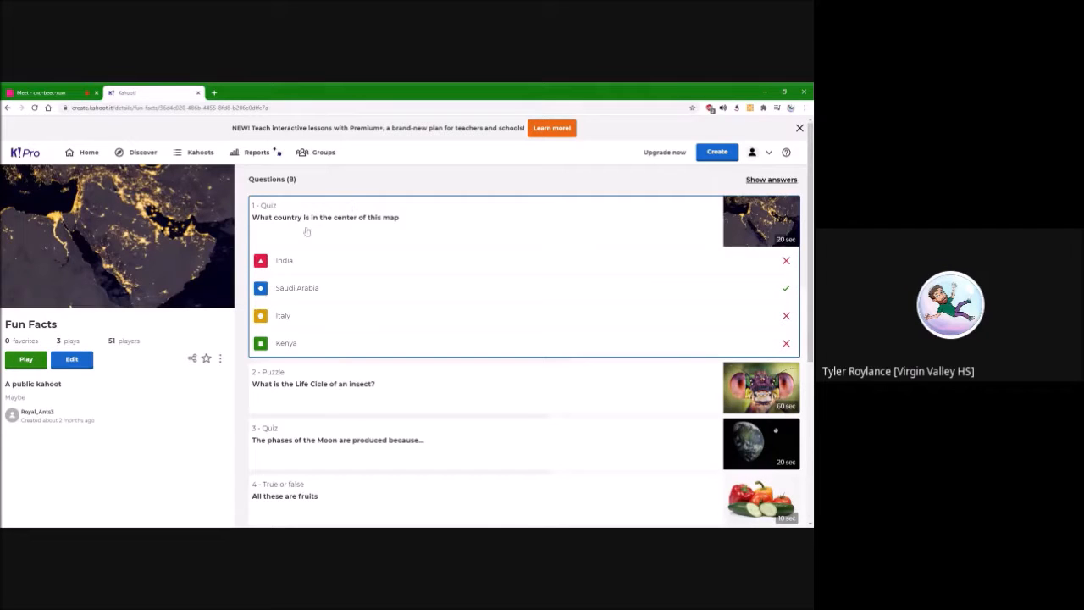
{"action": "left_click", "coordinate": [307, 217]}
{"action": "left_click", "coordinate": [316, 269]}
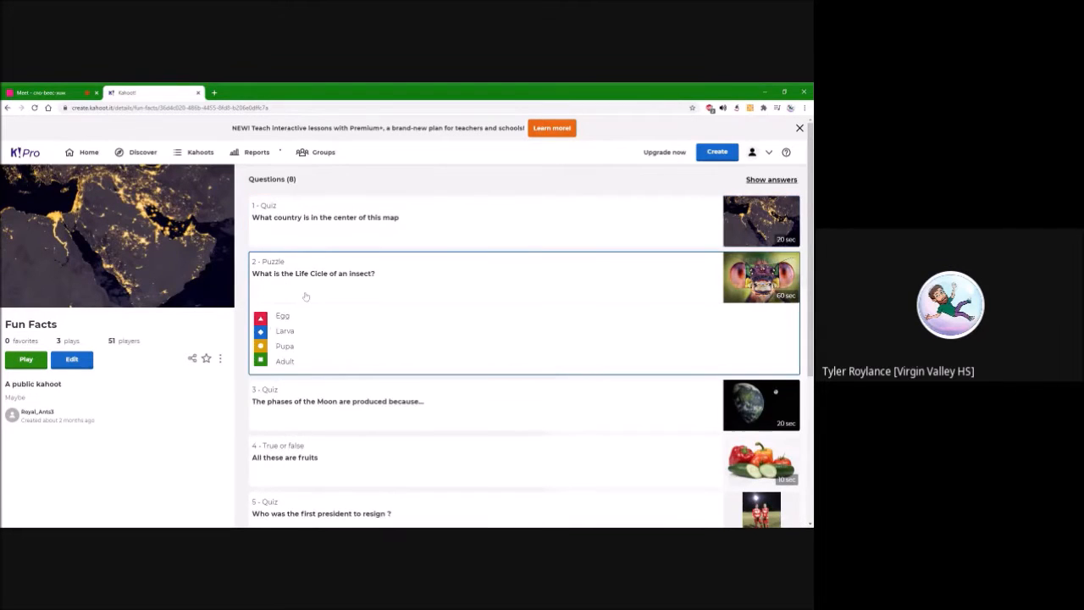
{"action": "left_click", "coordinate": [313, 271]}
{"action": "left_click", "coordinate": [294, 324]}
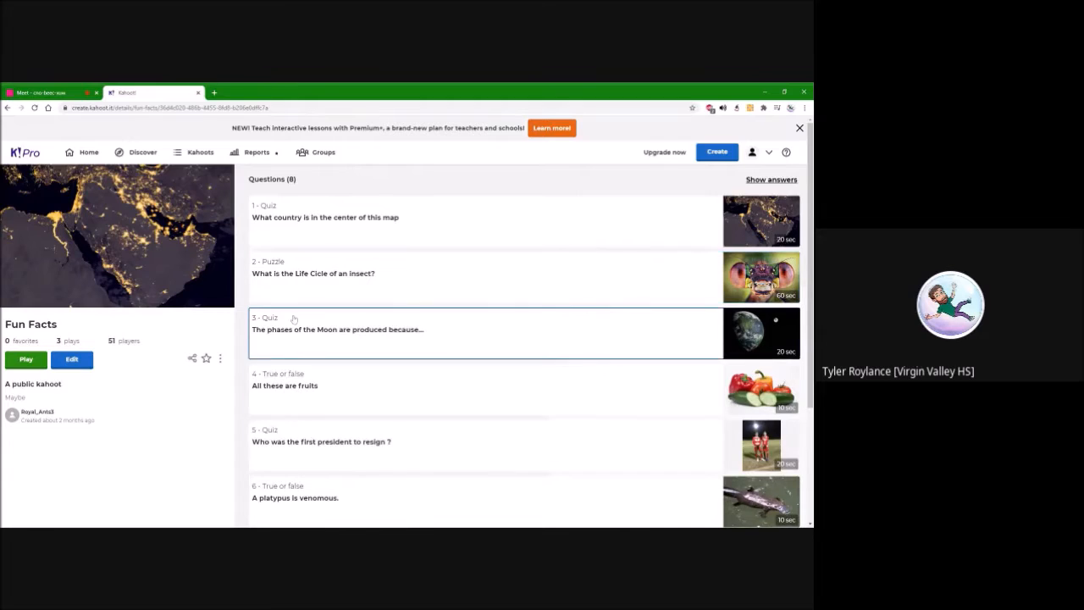
{"action": "scroll", "coordinate": [299, 385], "scroll_direction": "down", "scroll_amount": 2}
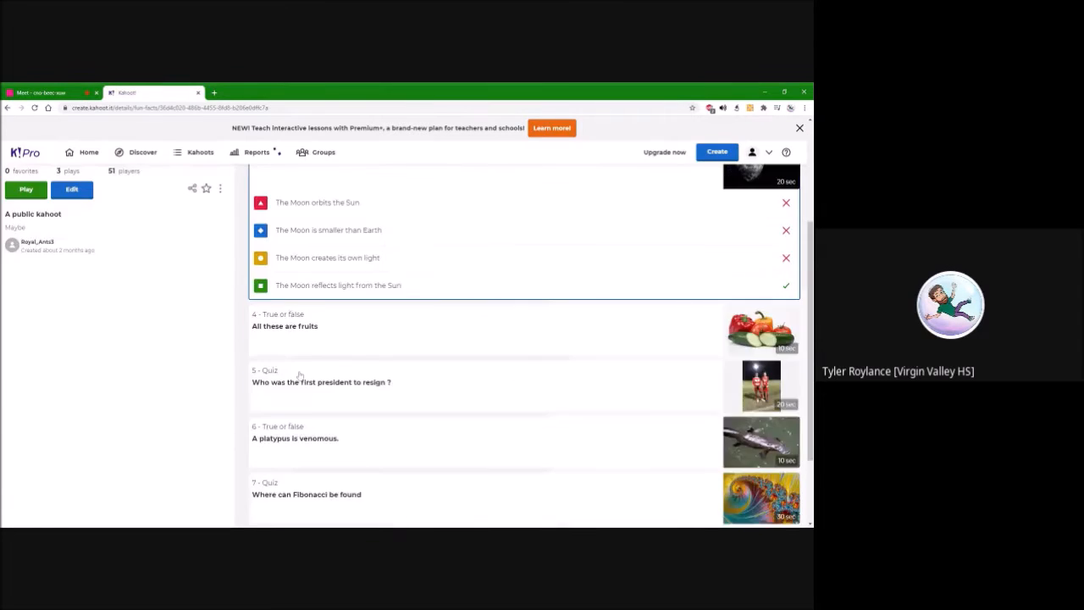
{"action": "scroll", "coordinate": [303, 356], "scroll_direction": "up", "scroll_amount": 2}
View the answers to the true-or-false fruit question and the insect life cycle puzzle in Fun Facts
{"action": "left_click", "coordinate": [306, 330]}
{"action": "left_click", "coordinate": [307, 356]}
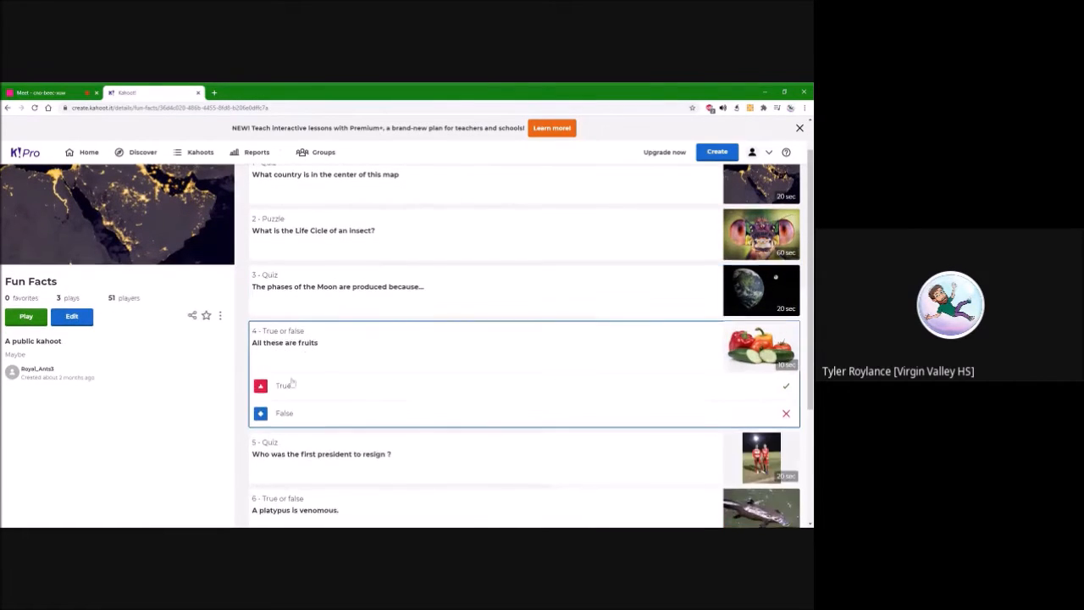
{"action": "scroll", "coordinate": [294, 385], "scroll_direction": "down", "scroll_amount": 3}
{"action": "scroll", "coordinate": [294, 386], "scroll_direction": "up", "scroll_amount": 3}
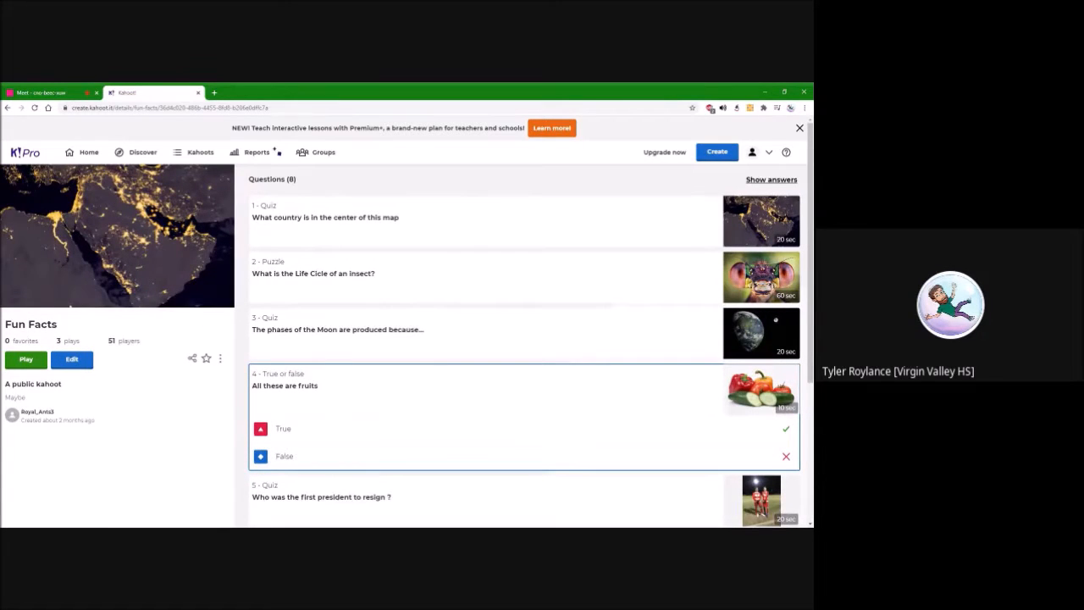
{"action": "left_click", "coordinate": [325, 277]}
{"action": "left_click", "coordinate": [330, 455]}
{"action": "scroll", "coordinate": [329, 424], "scroll_direction": "down", "scroll_amount": 3}
{"action": "scroll", "coordinate": [330, 423], "scroll_direction": "up", "scroll_amount": 3}
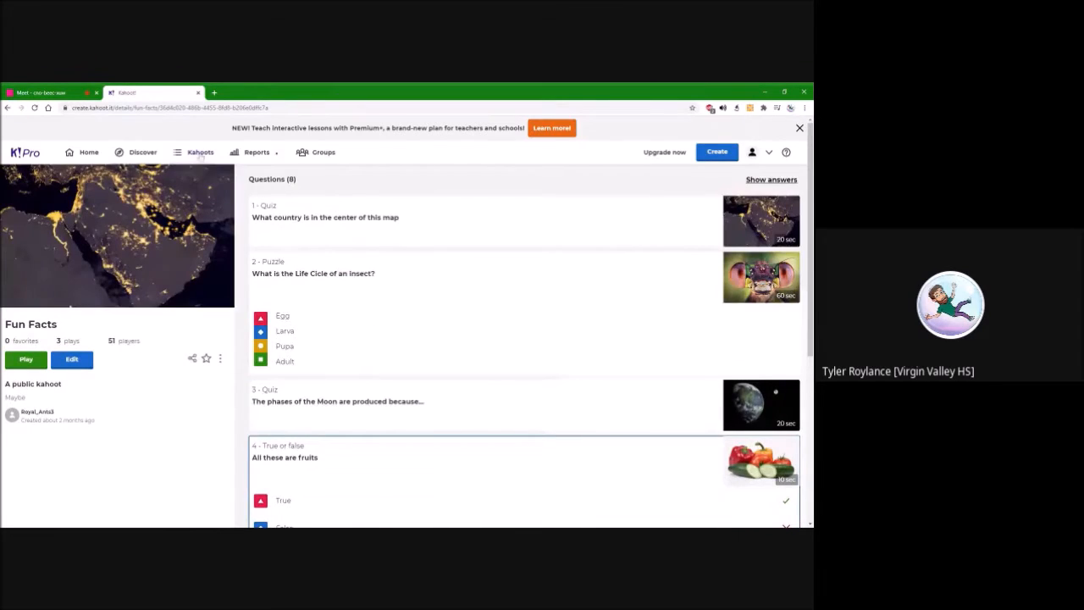
Return to the list of own kahoots and create a new blank kahoot
{"action": "left_click", "coordinate": [199, 153]}
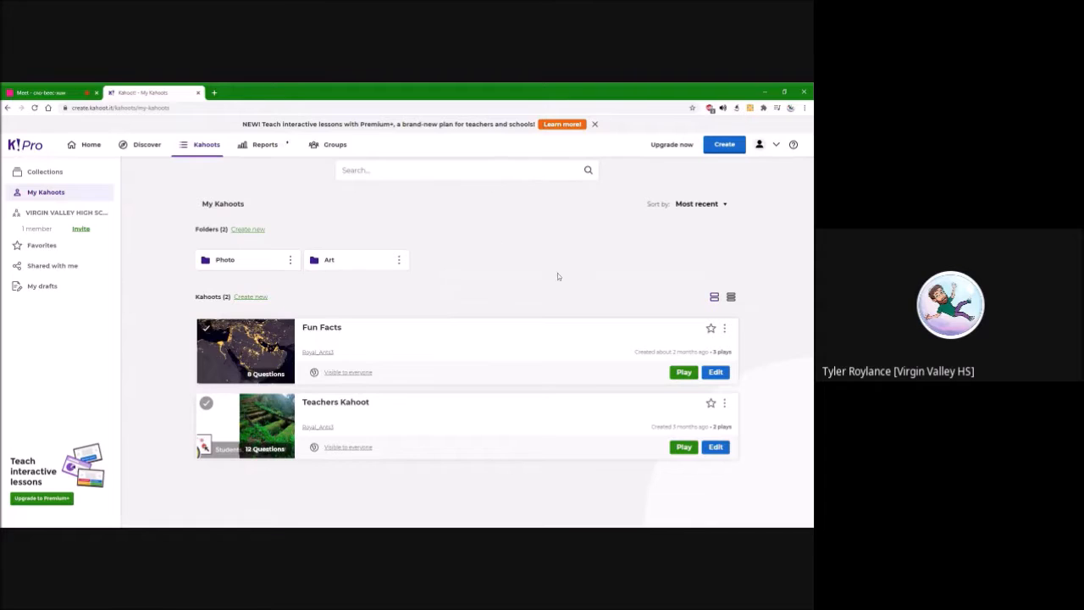
{"action": "left_click", "coordinate": [249, 299]}
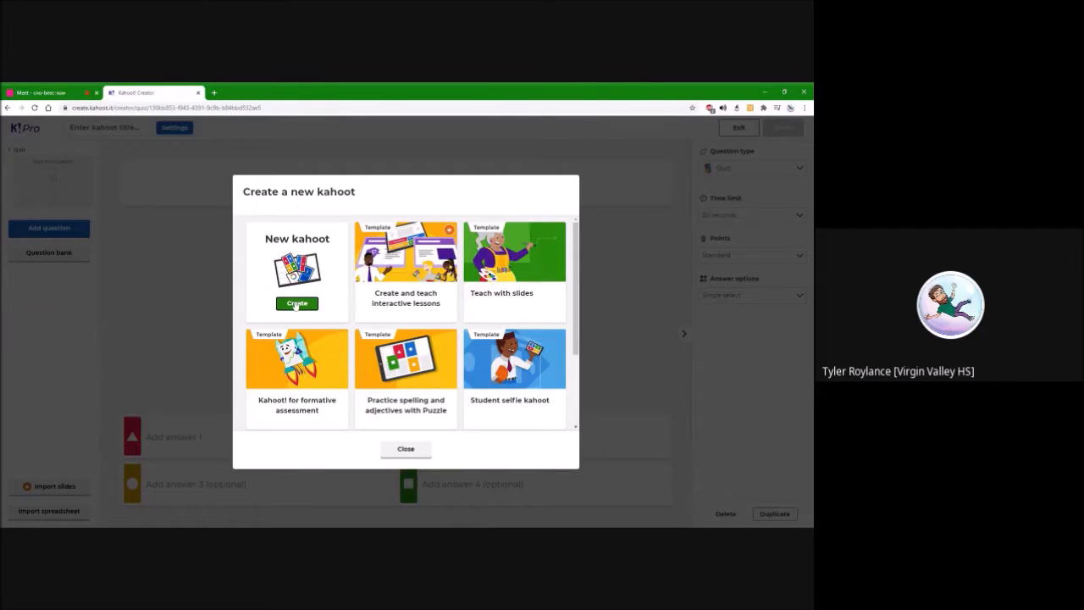
{"action": "left_click", "coordinate": [297, 302]}
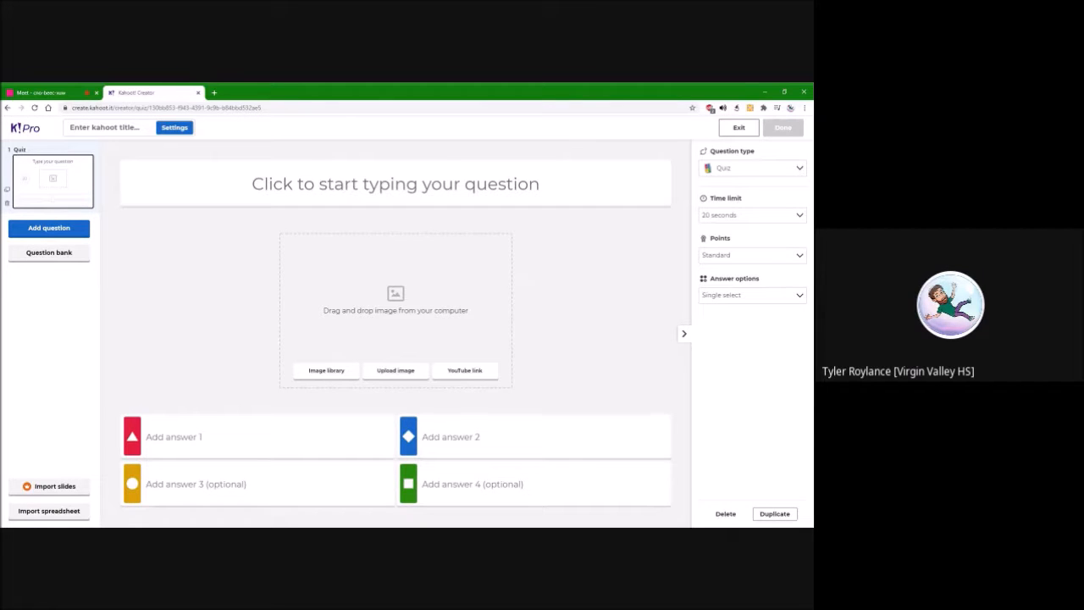
Enter "Scottland has _____ words for Snow." as the text of the first quiz question
{"action": "left_click", "coordinate": [396, 183]}
{"action": "type", "text": "Scottland "}
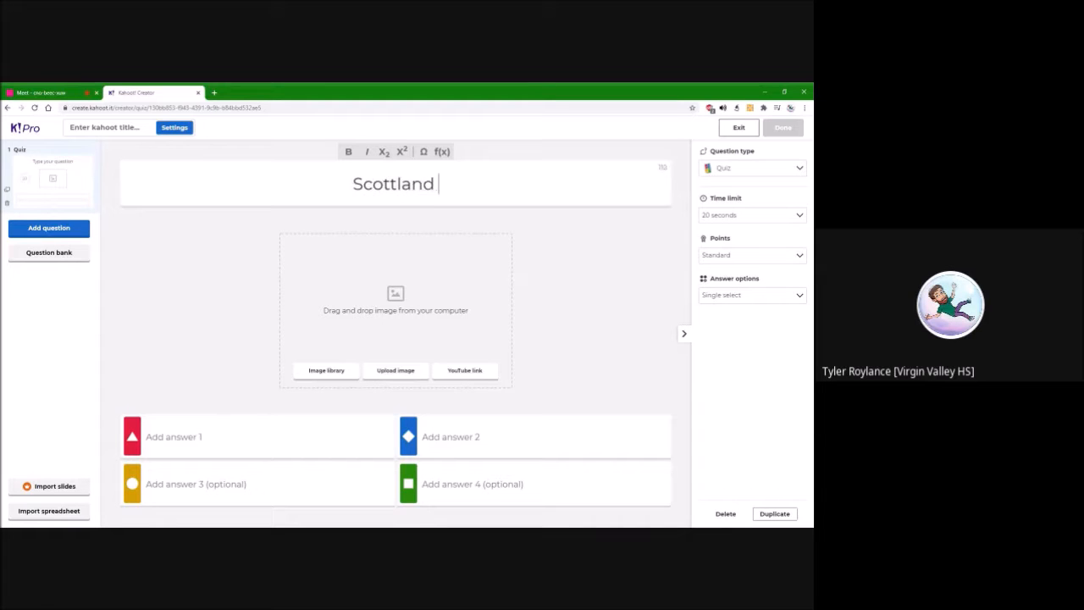
{"action": "type", "text": "has _____ words for "}
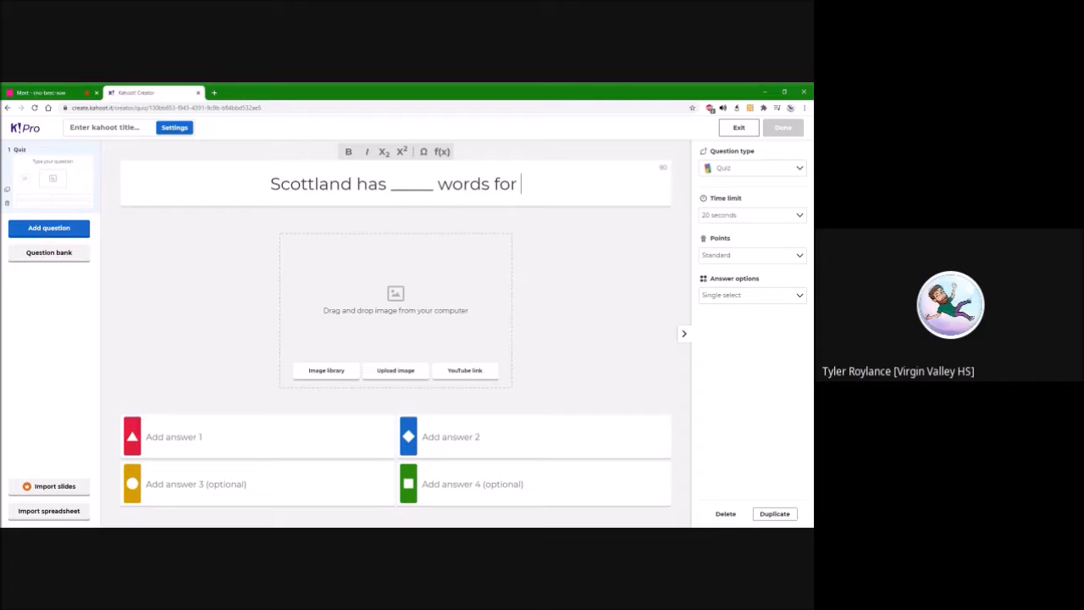
{"action": "type", "text": "Snow."}
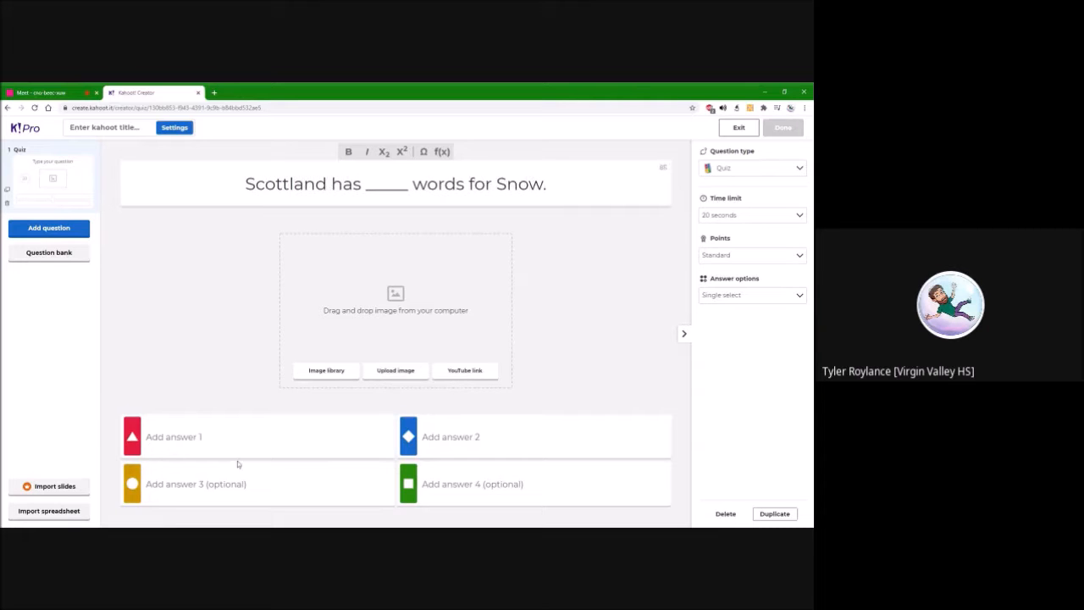
{"action": "left_click", "coordinate": [326, 370]}
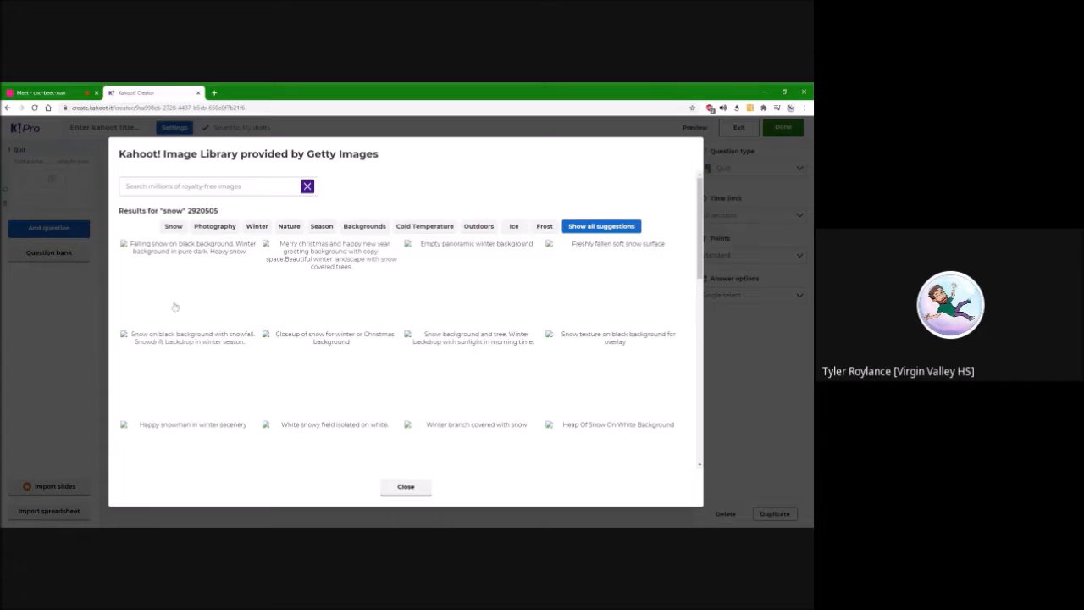
{"action": "key", "text": "Escape"}
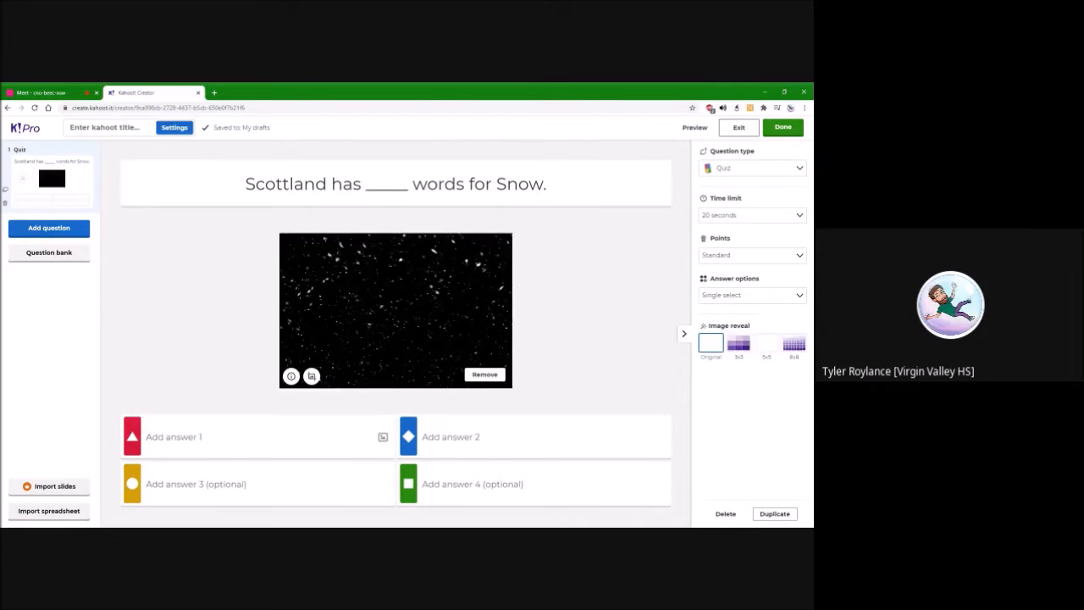
{"action": "left_click", "coordinate": [484, 374]}
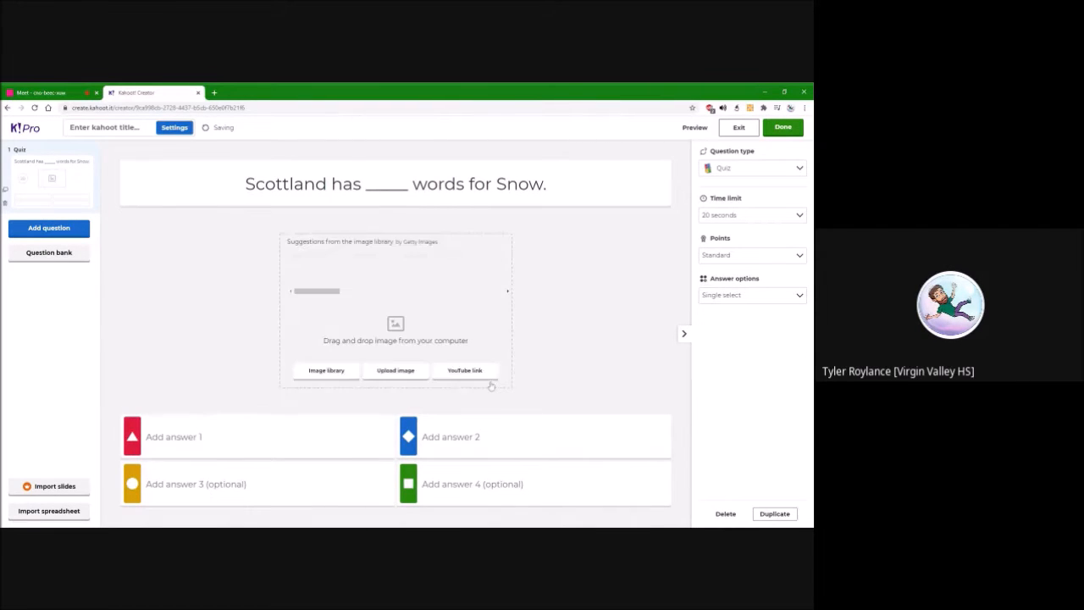
Insert the library image of a snowy winter backdrop with trees and sunlight as the question's picture
{"action": "left_click", "coordinate": [322, 371]}
{"action": "left_click", "coordinate": [474, 362]}
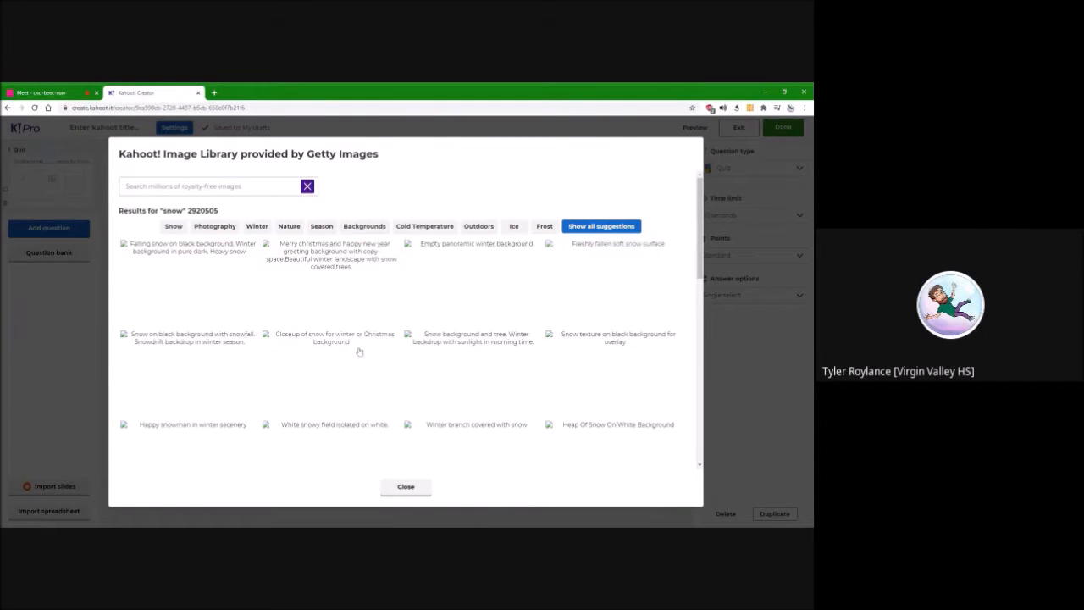
{"action": "left_click", "coordinate": [411, 487]}
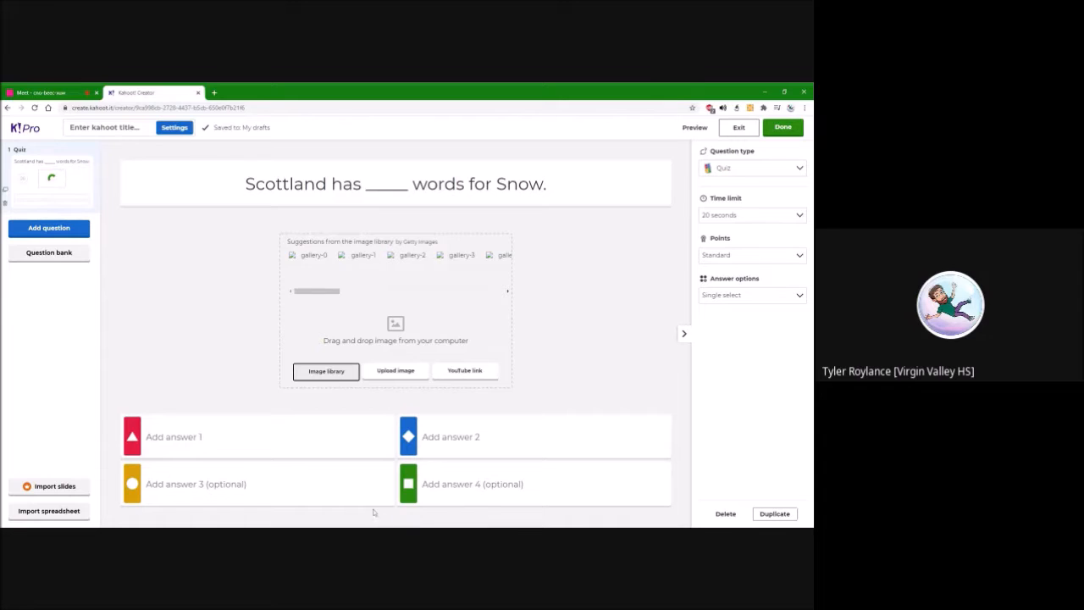
Enter 14, 42, 123 and 421 as the four answers to the snow question
{"action": "left_click", "coordinate": [268, 456]}
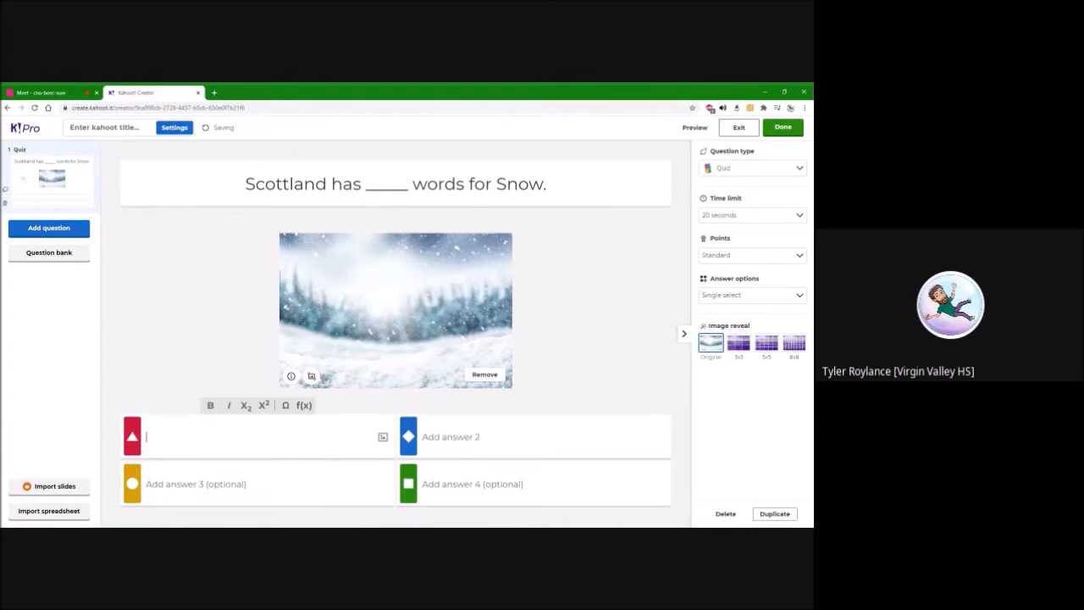
{"action": "type", "text": "14"}
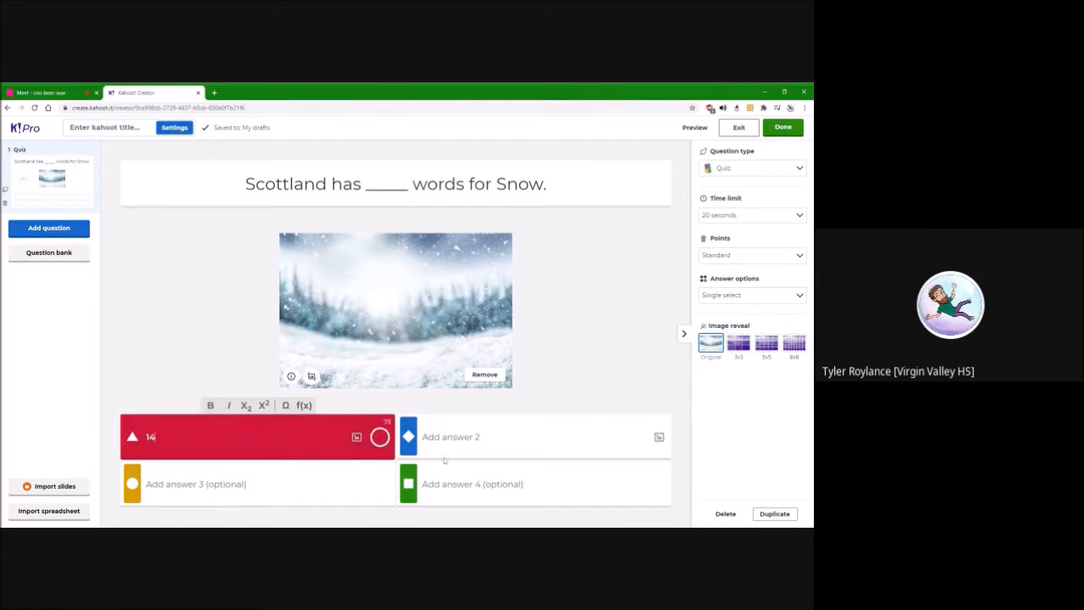
{"action": "key", "text": "Tab"}
{"action": "type", "text": "42"}
{"action": "key", "text": "Tab"}
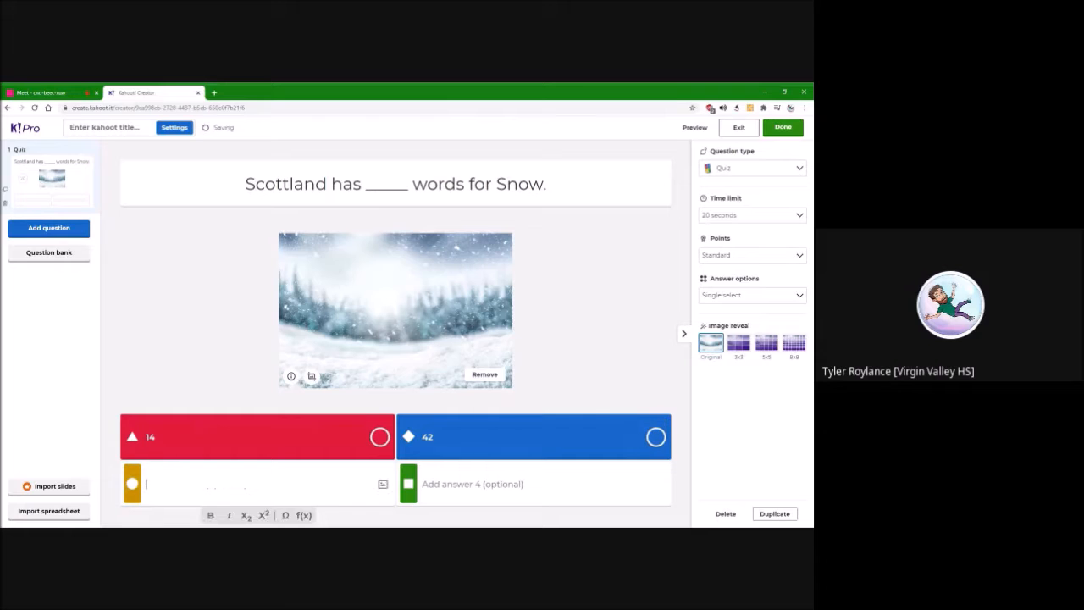
{"action": "type", "text": "123"}
{"action": "key", "text": "Tab"}
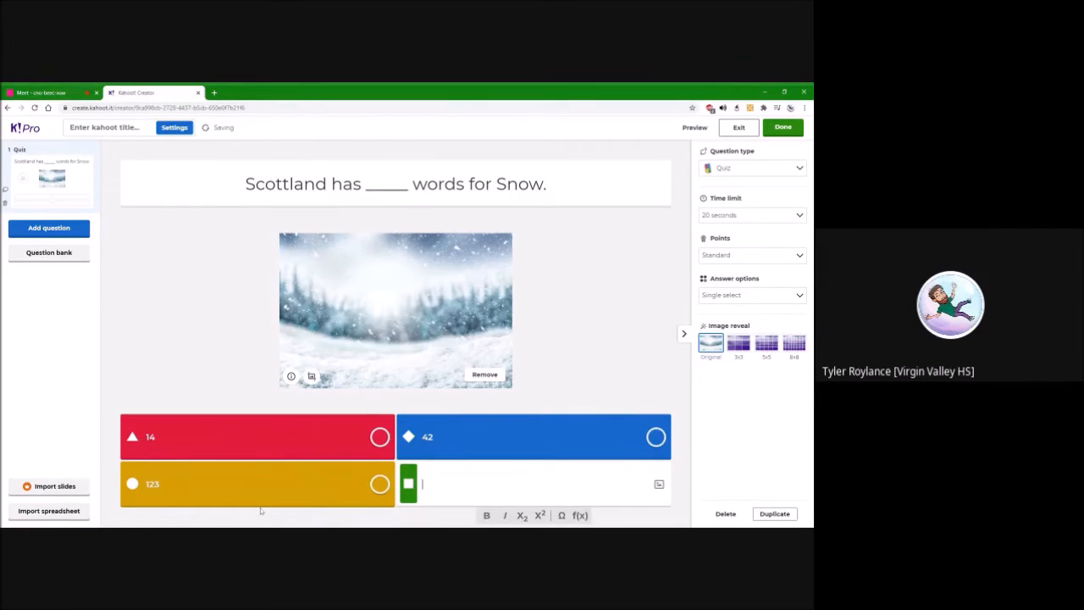
{"action": "type", "text": "421"}
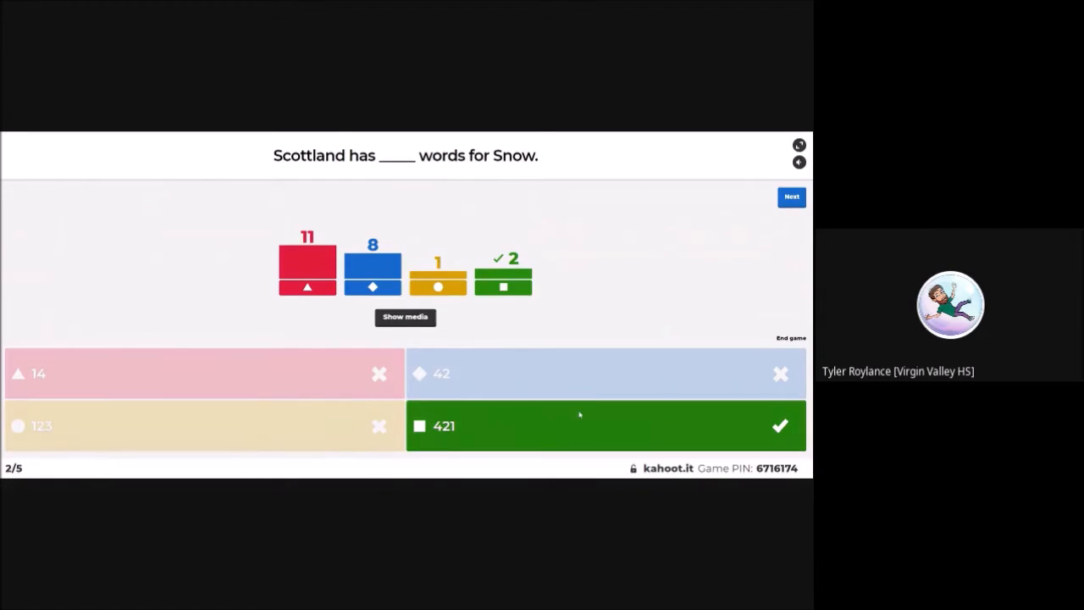
Advance the live game from the snow question's results past the scoreboard
{"action": "left_click", "coordinate": [788, 201]}
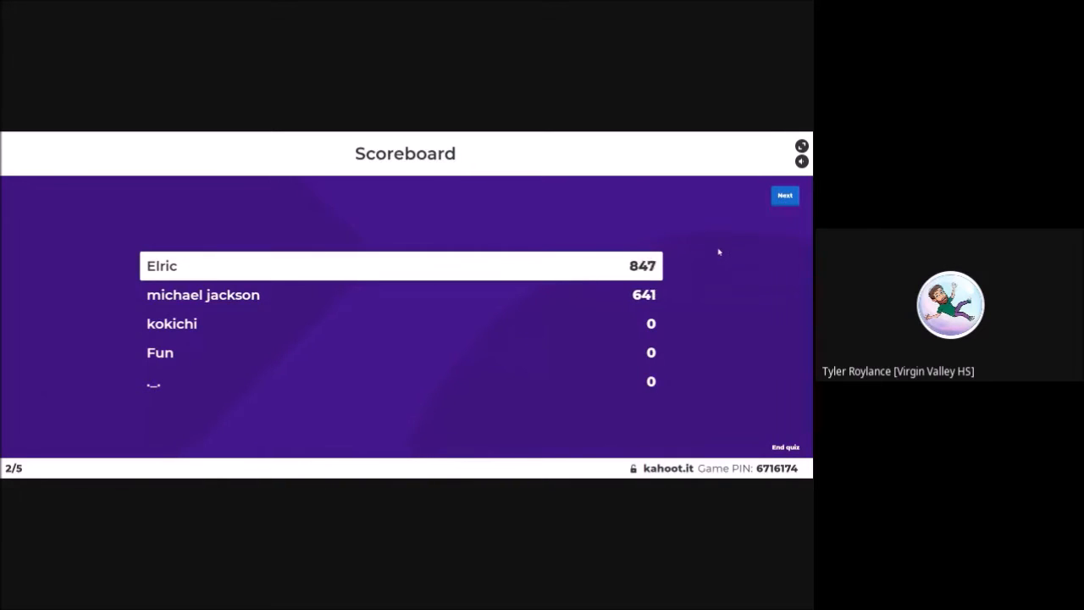
{"action": "left_click", "coordinate": [778, 199]}
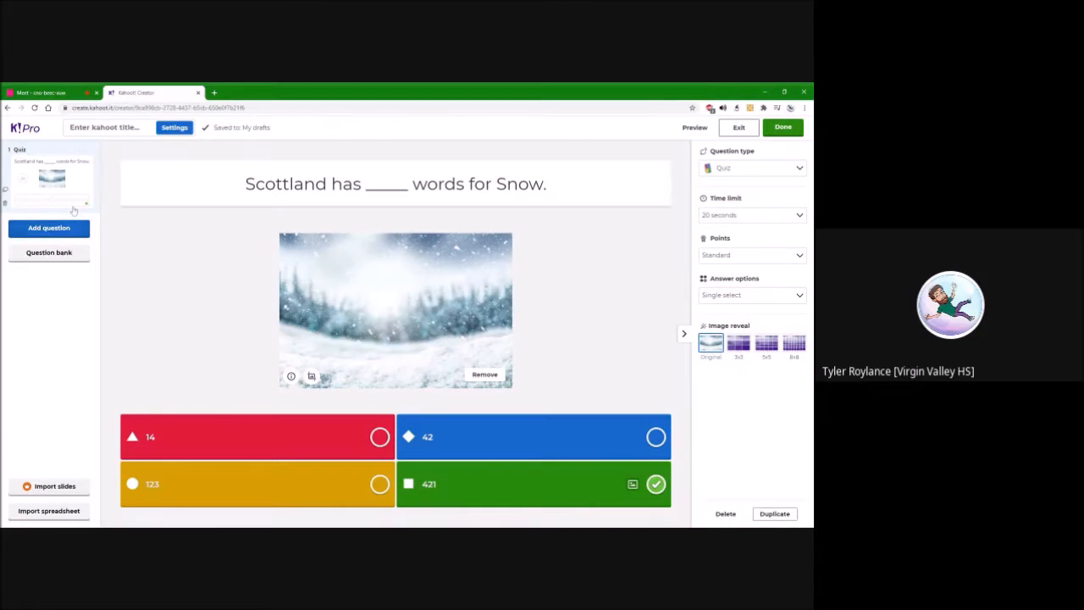
Add a true-or-false question reading "Peanuts are not Nuts" with the word "Nuts" in bold
{"action": "left_click", "coordinate": [49, 227]}
{"action": "left_click", "coordinate": [259, 192]}
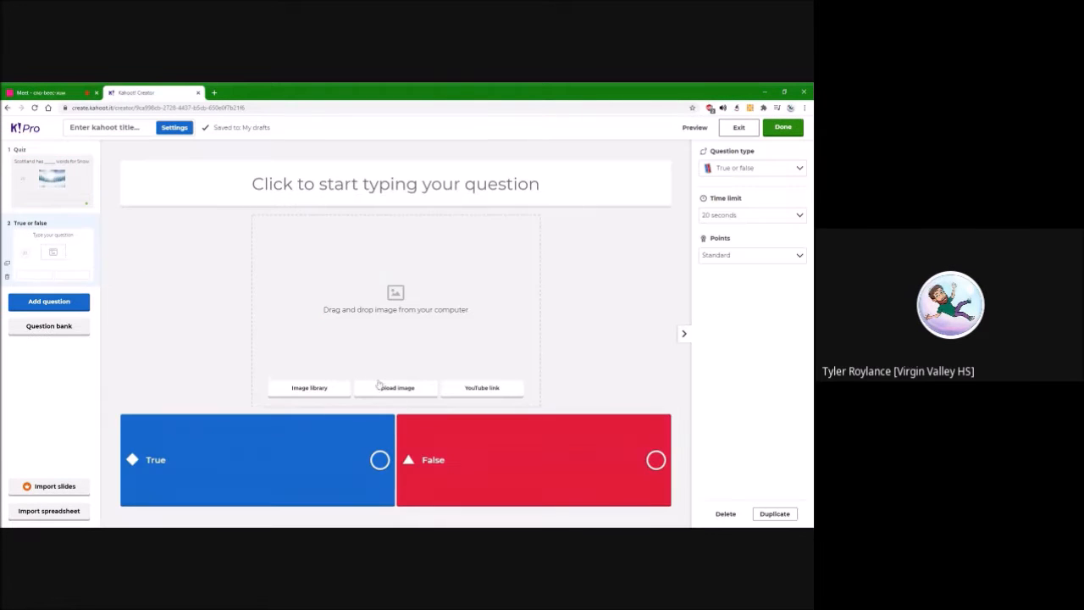
{"action": "left_click", "coordinate": [395, 200]}
{"action": "type", "text": "P"}
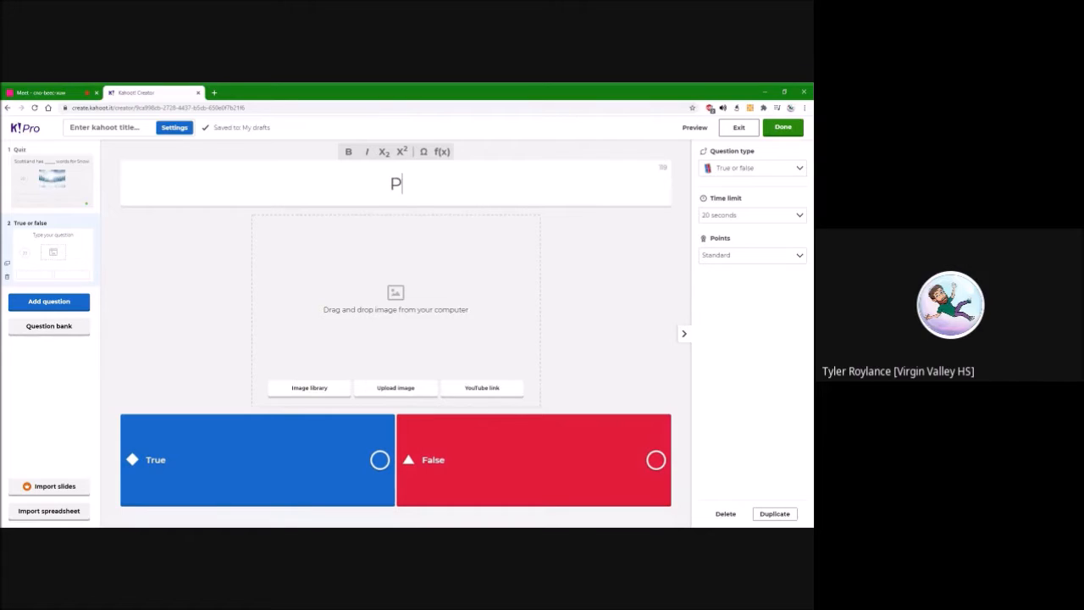
{"action": "type", "text": "eanuts are not Nuts"}
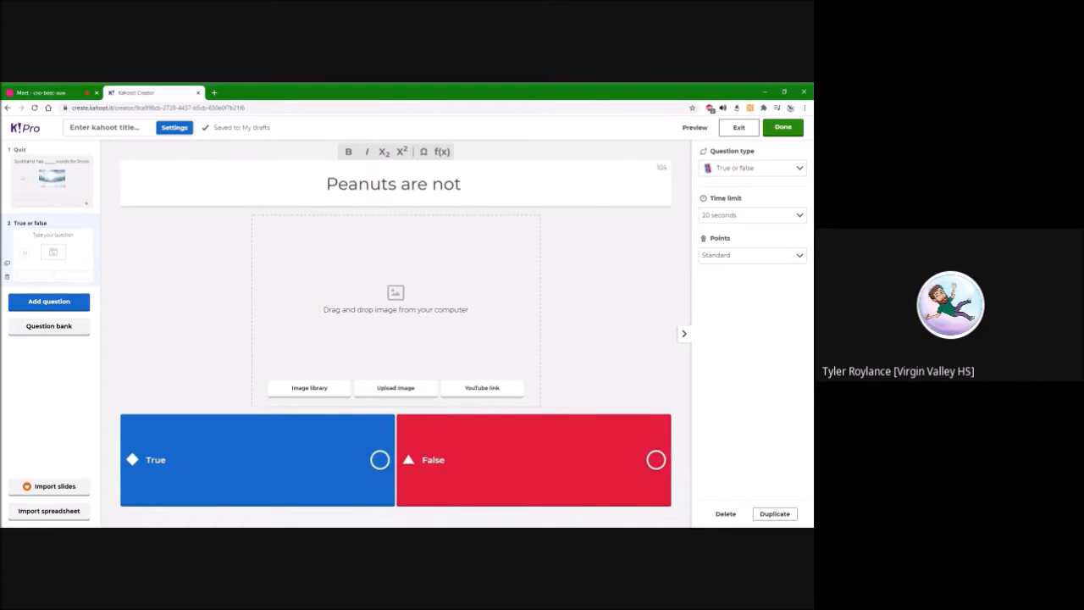
{"action": "key", "text": "shift+Left"}
{"action": "key", "text": "shift+Left"}
{"action": "key", "text": "shift+Left"}
{"action": "key", "text": "shift+Left"}
{"action": "key", "text": "ctrl+b"}
Insert the roasted peanuts picture from the image library's "peanuts" results and mark True as the correct answer
{"action": "left_click", "coordinate": [310, 388]}
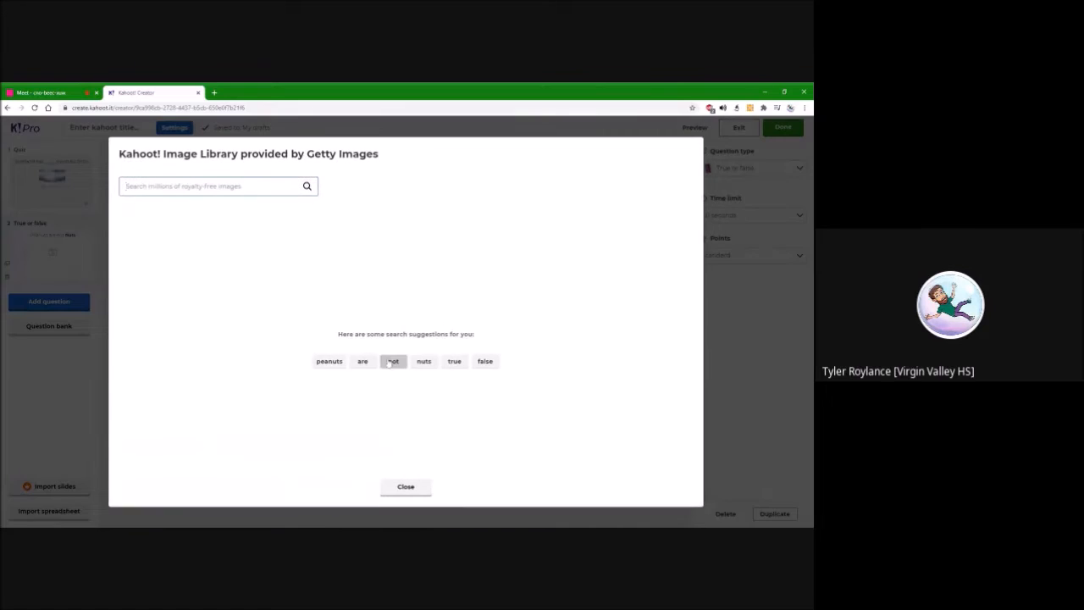
{"action": "left_click", "coordinate": [329, 364]}
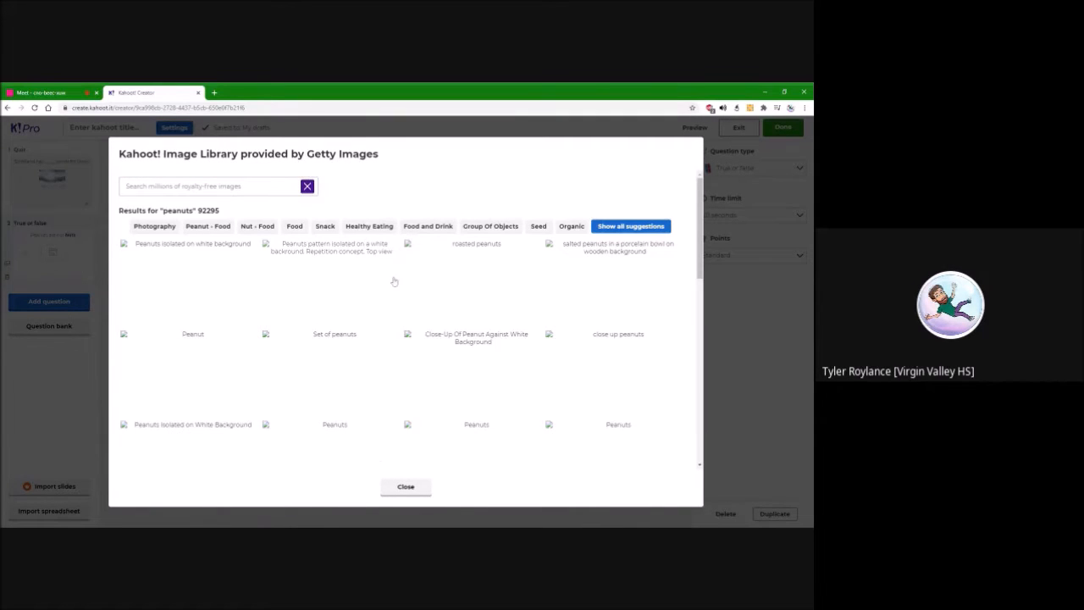
{"action": "left_click", "coordinate": [473, 284]}
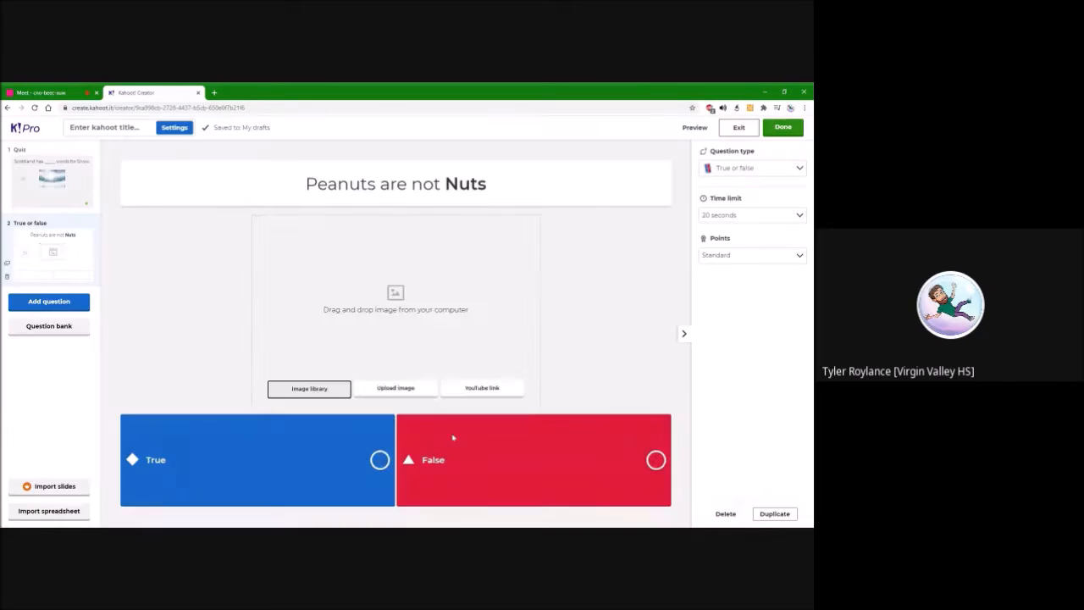
{"action": "left_click", "coordinate": [381, 460]}
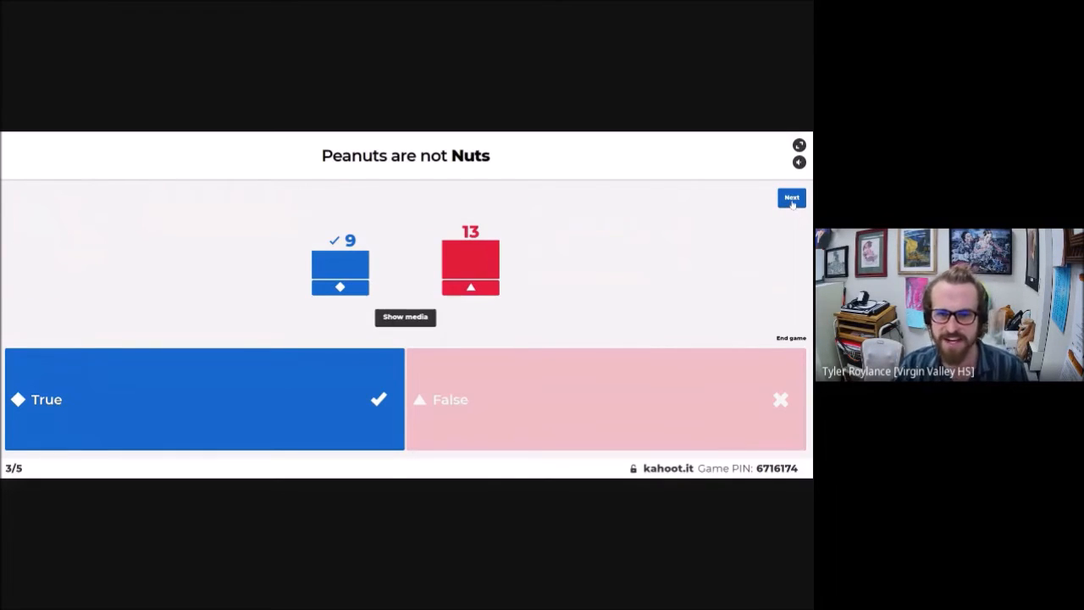
Advance the live game from the peanut question's results past the scoreboard
{"action": "left_click", "coordinate": [792, 200]}
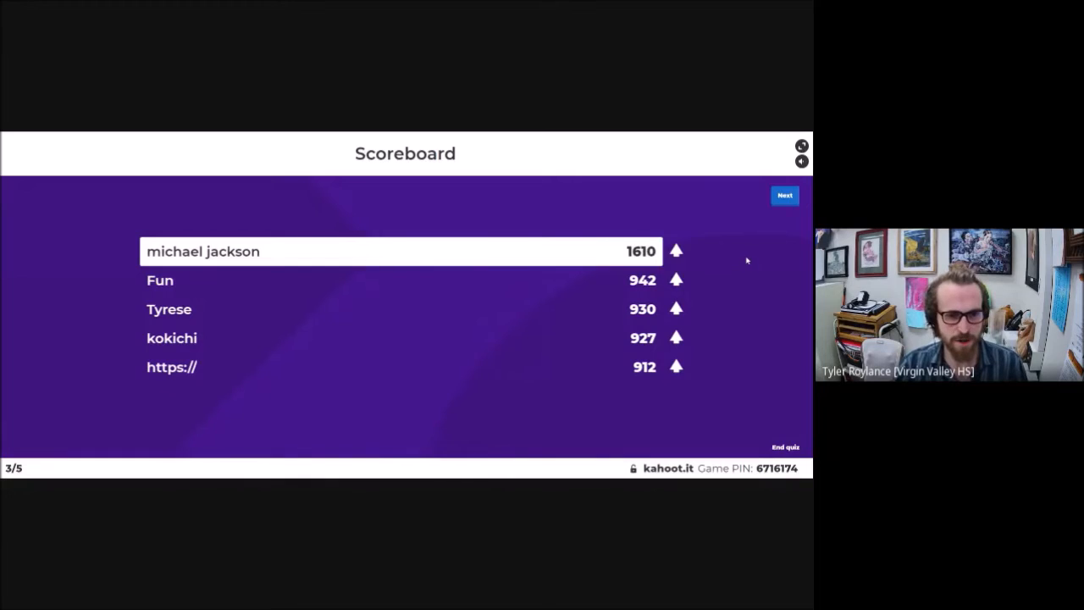
{"action": "left_click", "coordinate": [785, 197]}
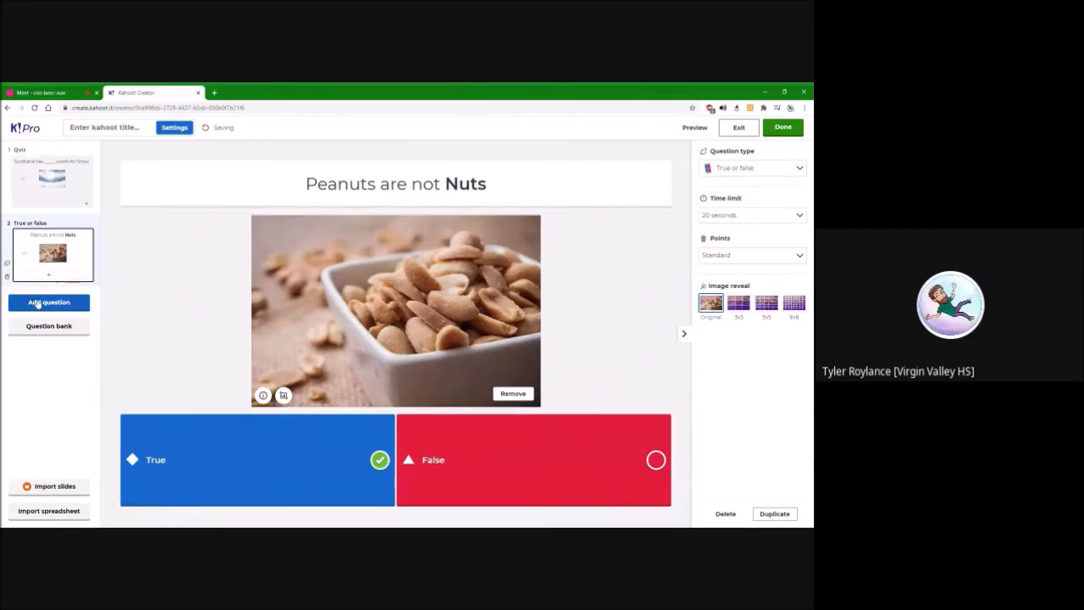
Add a puzzle question as the third question of the new kahoot
{"action": "left_click", "coordinate": [49, 302]}
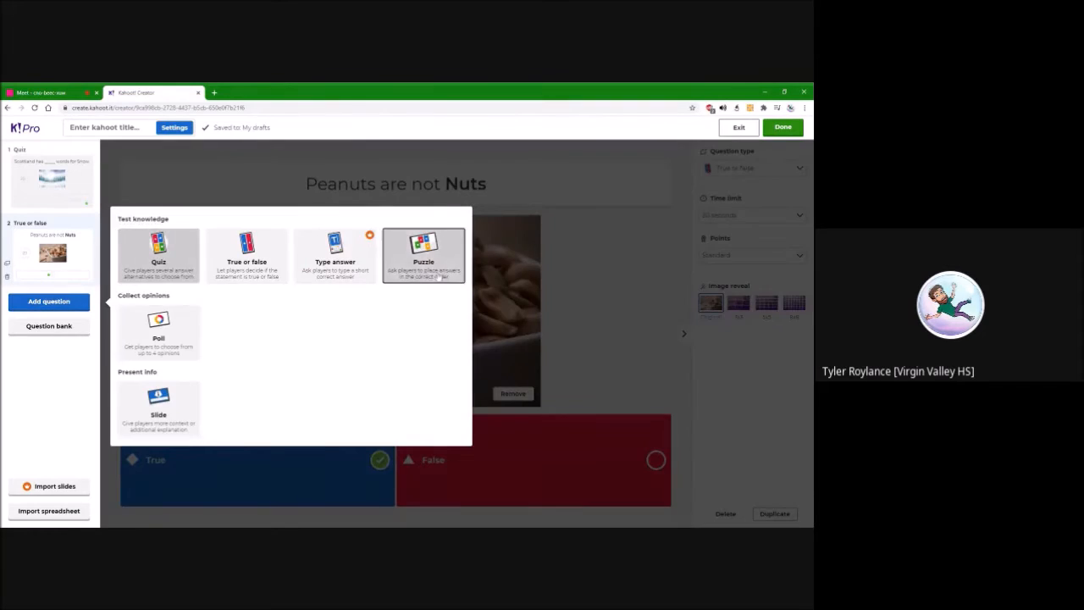
{"action": "left_click", "coordinate": [424, 254]}
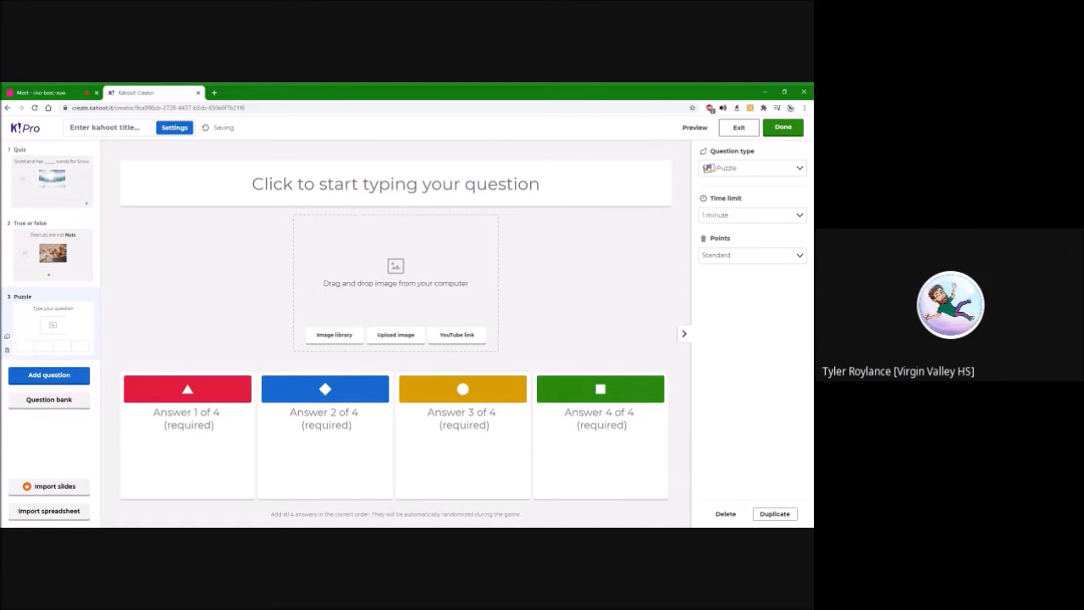
Search Google in a new browser tab for "water cycle diagram" and open its image results
{"action": "key", "text": "ctrl+t"}
{"action": "type", "text": "water cycle"}
{"action": "key", "text": "Down"}
{"action": "key", "text": "Return"}
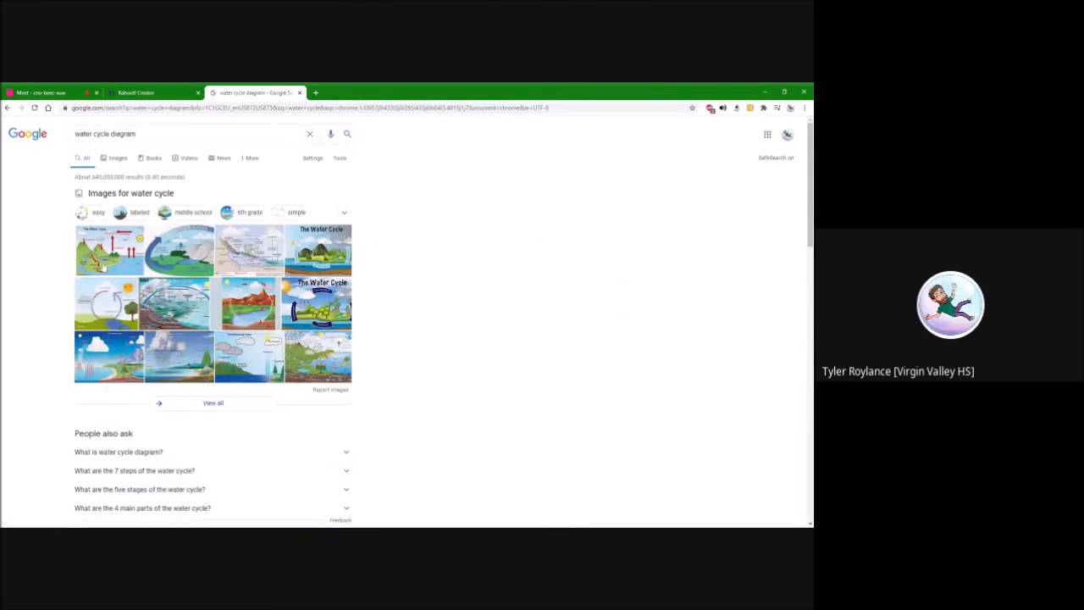
{"action": "left_click", "coordinate": [194, 253]}
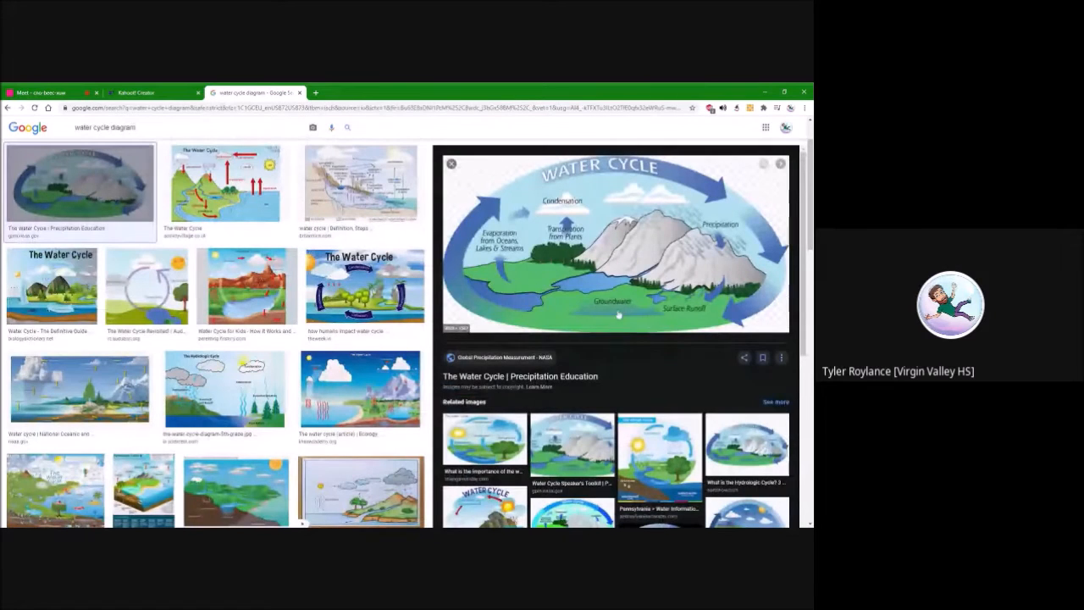
Refine the image search to "water cycle diagram without words"
{"action": "scroll", "coordinate": [133, 206], "scroll_direction": "up", "scroll_amount": 2}
{"action": "left_click", "coordinate": [132, 190]}
{"action": "left_click", "coordinate": [19, 191]}
{"action": "left_click", "coordinate": [169, 133]}
{"action": "type", "text": "without words"}
{"action": "key", "text": "Return"}
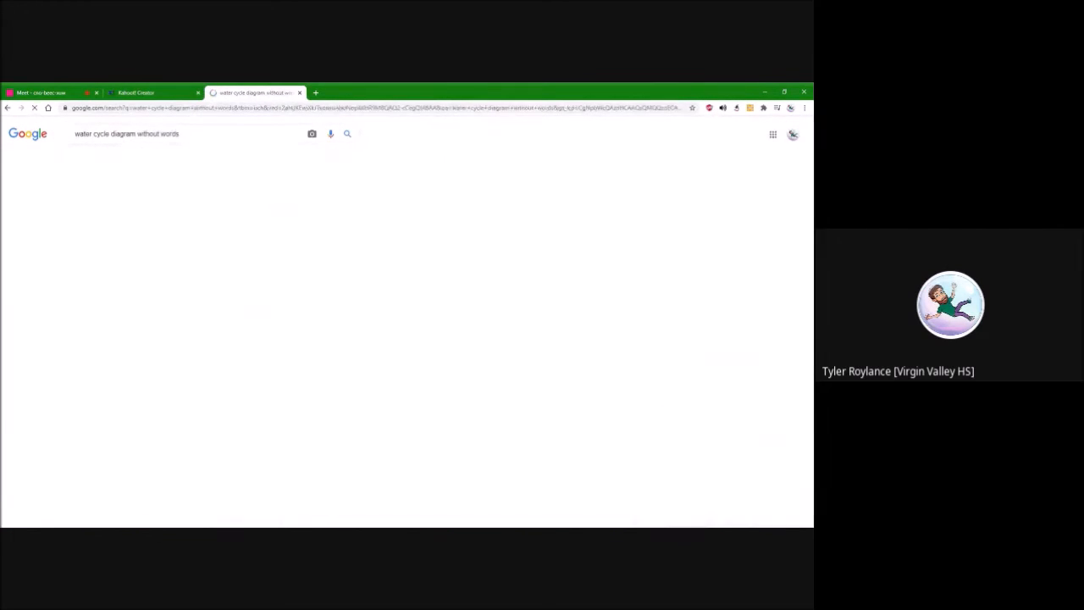
Browse the unlabelled diagrams and open the APEC Water picture "The Water Cycle: A Guide For Student"
{"action": "left_click", "coordinate": [532, 463]}
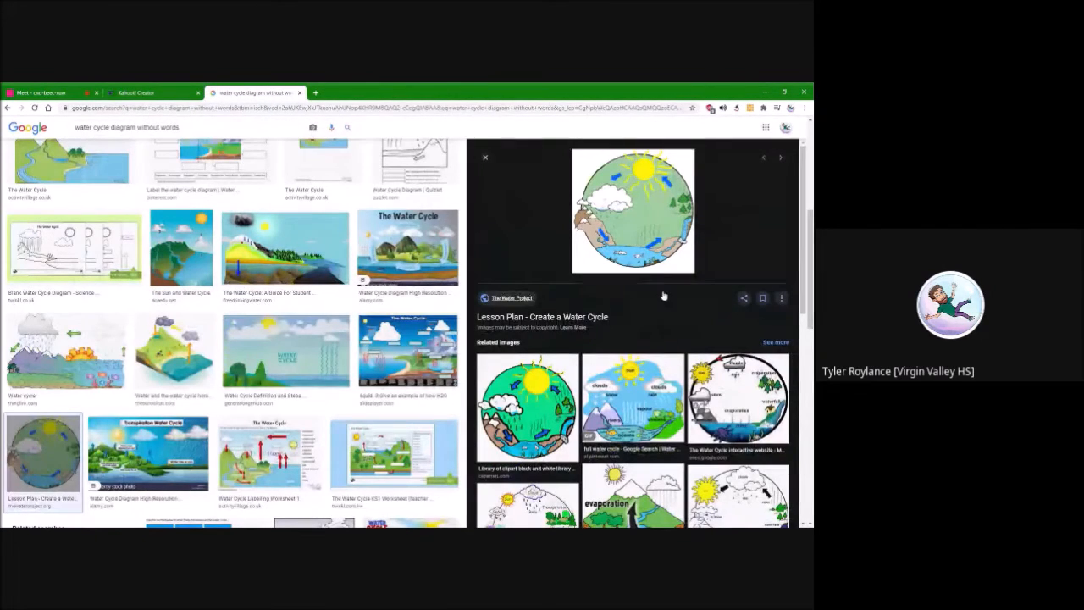
{"action": "scroll", "coordinate": [195, 279], "scroll_direction": "up", "scroll_amount": 4}
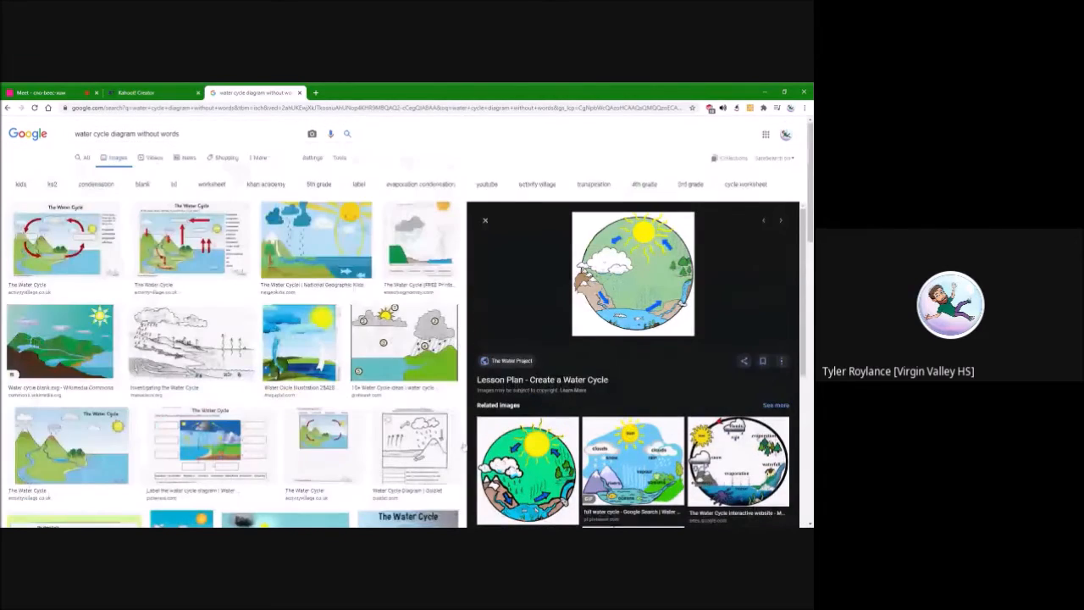
{"action": "scroll", "coordinate": [658, 457], "scroll_direction": "down", "scroll_amount": 5}
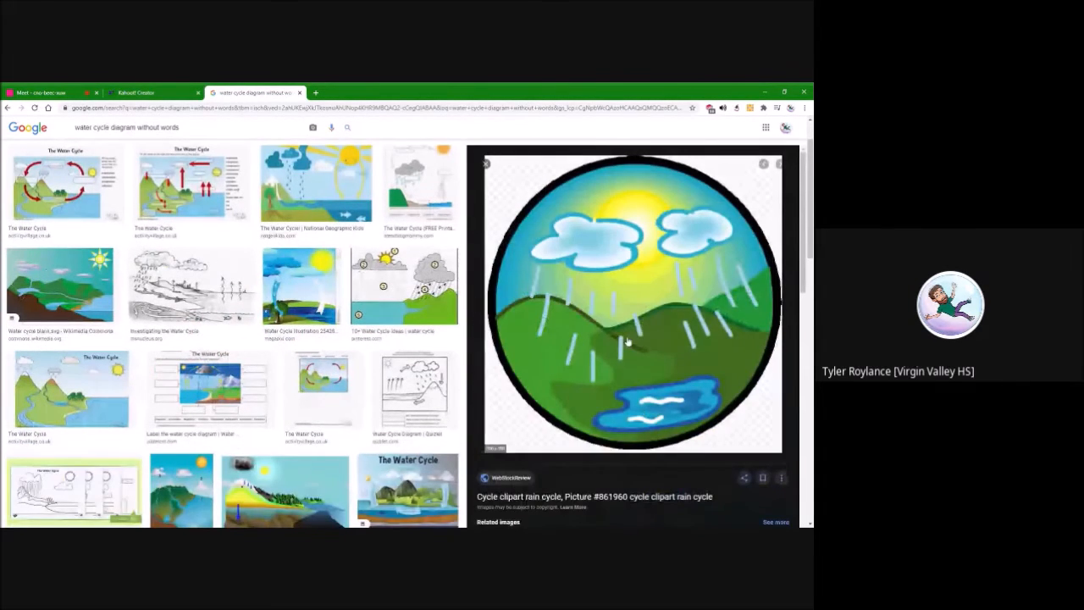
{"action": "key", "text": "Escape"}
{"action": "left_click", "coordinate": [652, 312]}
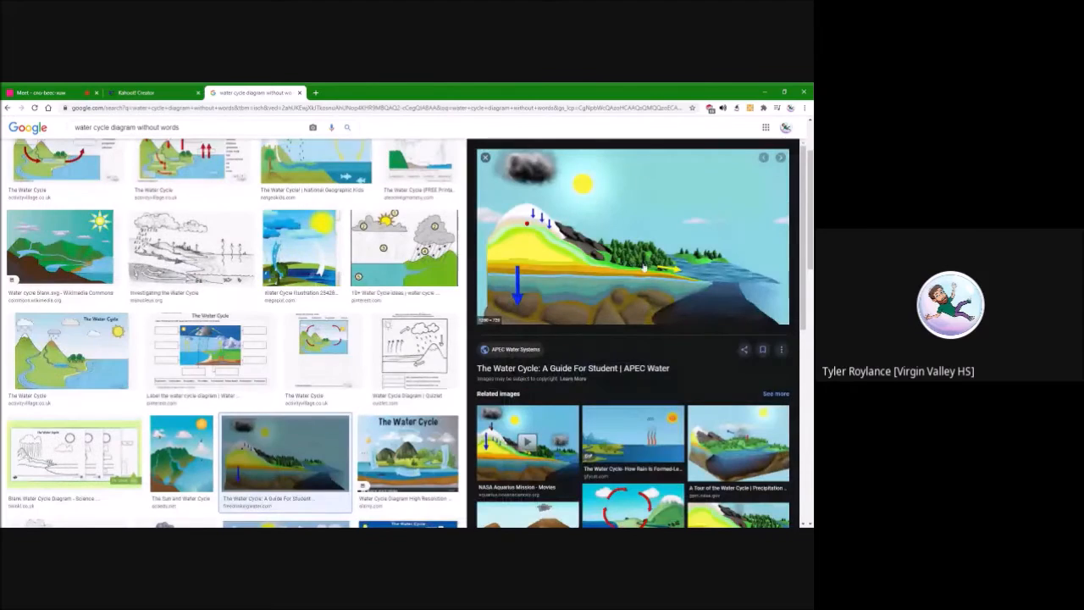
Return to the kahoot and enter "Starting with a sunny day what happens to get rain?" as the puzzle question's text
{"action": "key", "text": "ctrl+shift+Tab"}
{"action": "type", "text": "Starting with a sunny day what"}
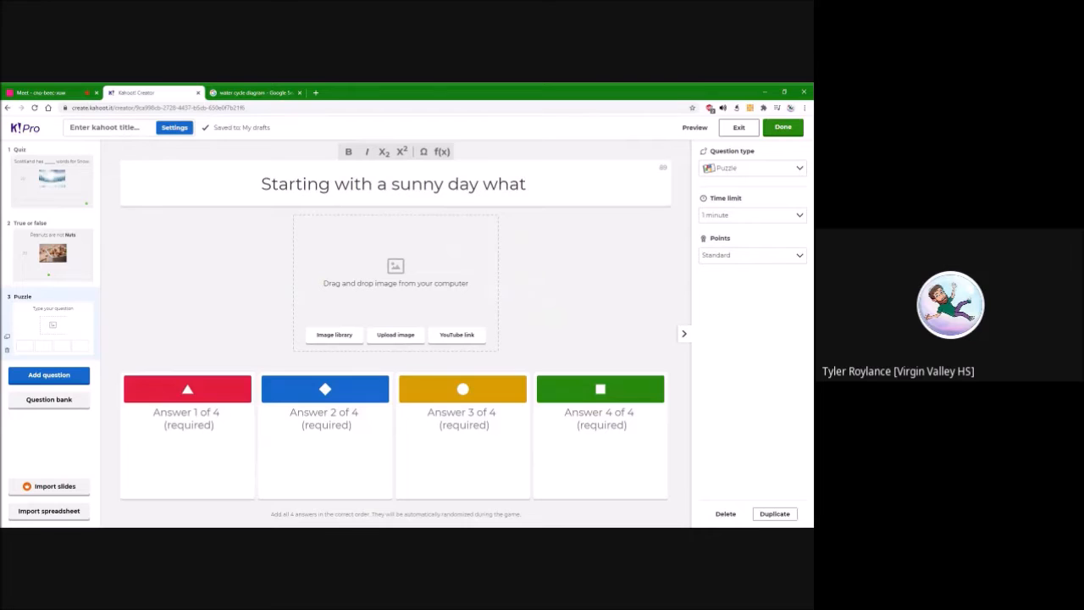
{"action": "type", "text": " is the"}
{"action": "key", "text": "BackSpace"}
{"action": "key", "text": "BackSpace"}
{"action": "key", "text": "BackSpace"}
{"action": "key", "text": "BackSpace"}
{"action": "key", "text": "BackSpace"}
{"action": "key", "text": "BackSpace"}
{"action": "key", "text": "BackSpace"}
{"action": "key", "text": "BackSpace"}
{"action": "key", "text": "BackSpace"}
{"action": "key", "text": "BackSpace"}
{"action": "key", "text": "BackSpace"}
{"action": "key", "text": "BackSpace"}
{"action": "type", "text": "what ha"}
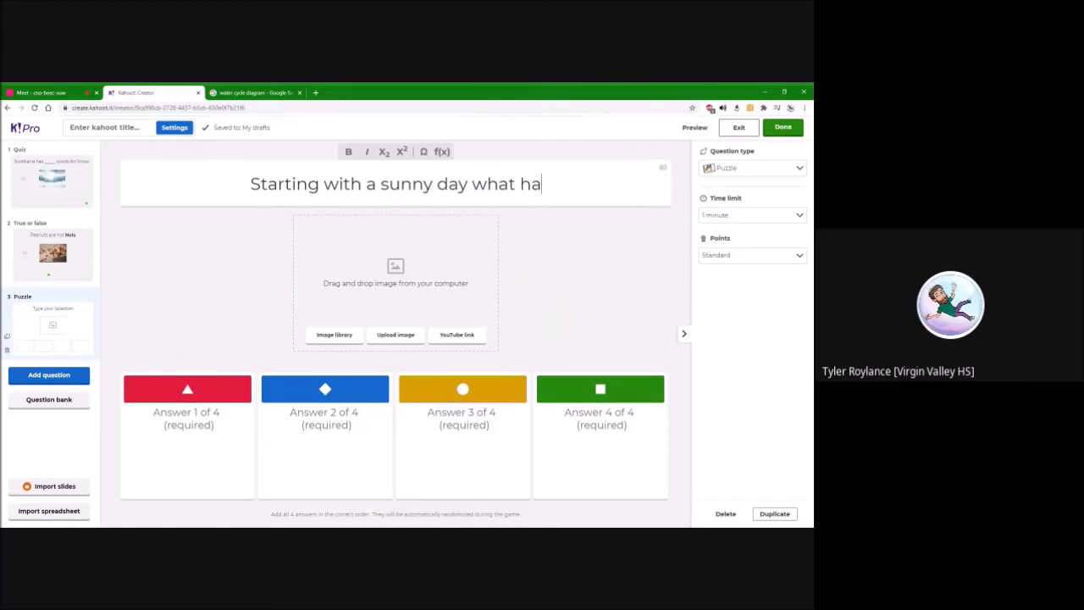
{"action": "type", "text": "ppens to get rain?"}
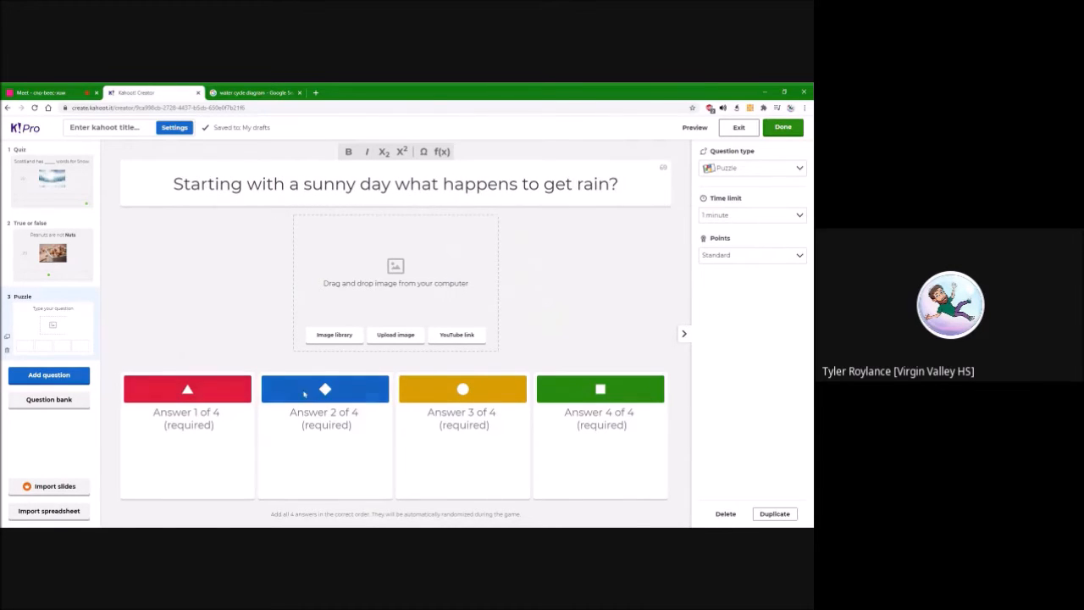
Enter the puzzle answers in the order Evaporation, Condensation, Parcipitation and Runoff
{"action": "key", "text": "Tab"}
{"action": "type", "text": "Evaporation"}
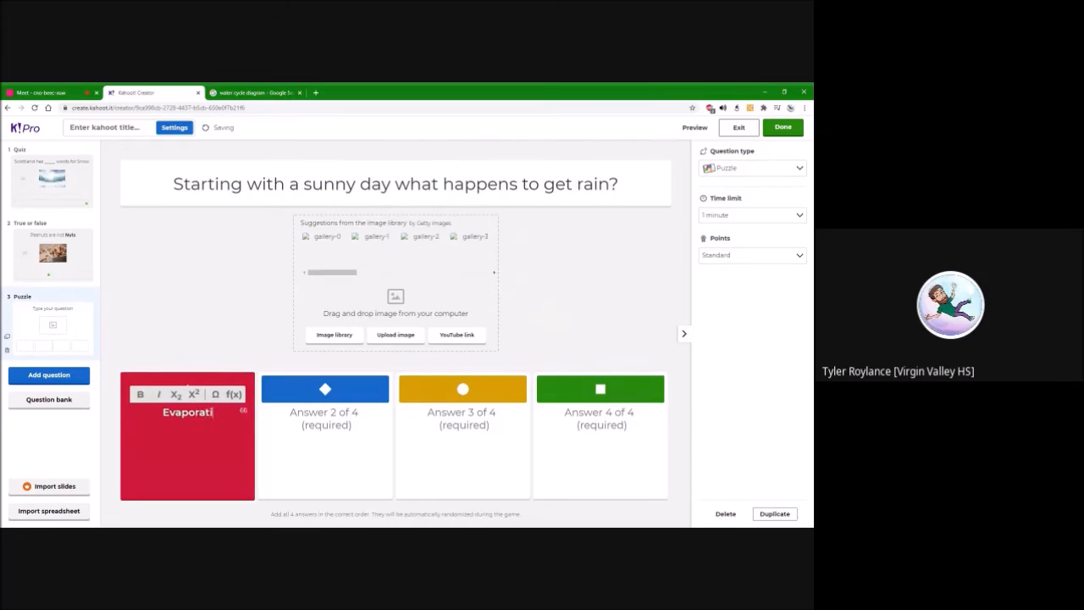
{"action": "key", "text": "Tab"}
{"action": "type", "text": "Condensation"}
{"action": "key", "text": "Tab"}
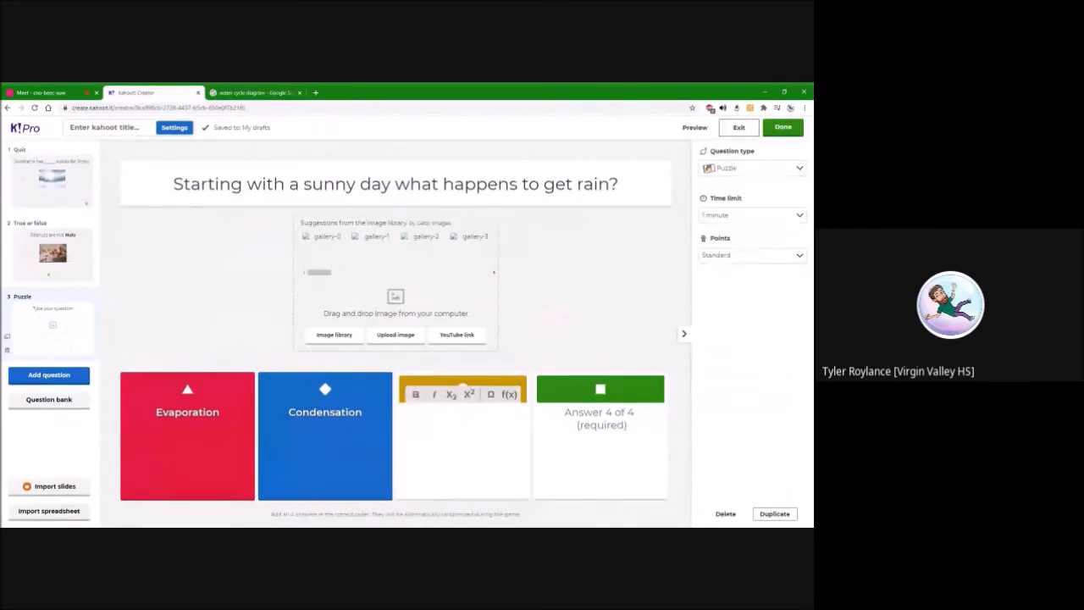
{"action": "type", "text": "Parcipitation"}
{"action": "key", "text": "Tab"}
{"action": "type", "text": "Runoff"}
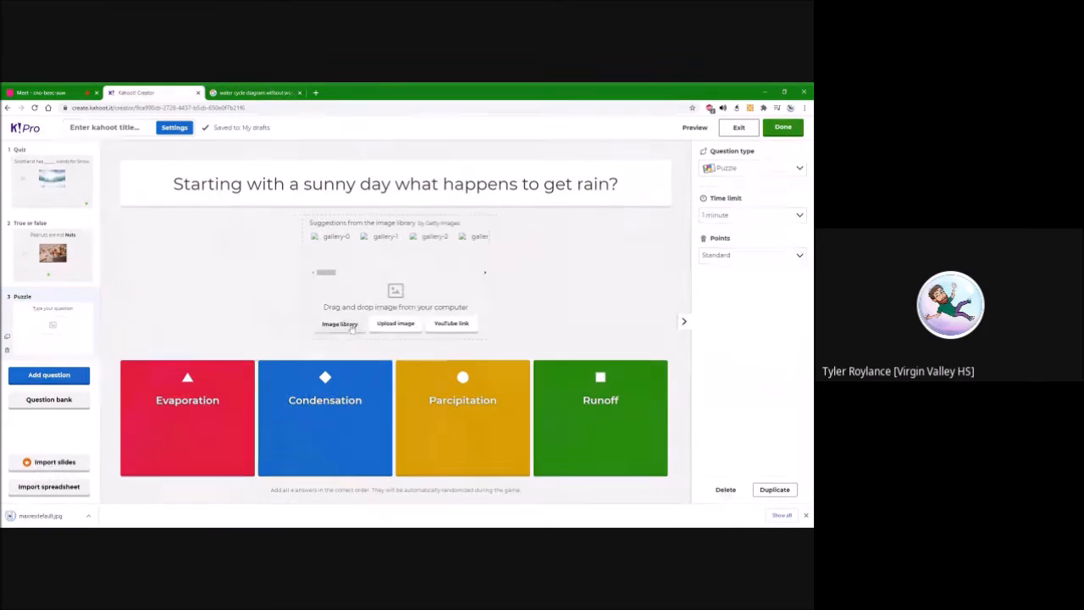
Upload the downloaded water cycle diagram as the puzzle question's picture
{"action": "left_click", "coordinate": [395, 326]}
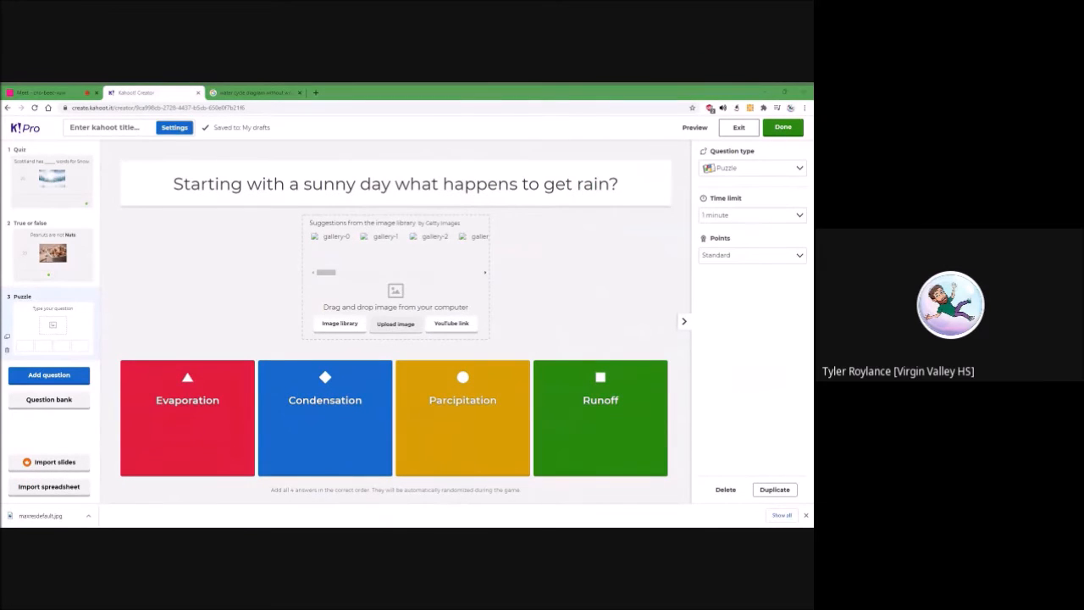
{"action": "double_click", "coordinate": [424, 365]}
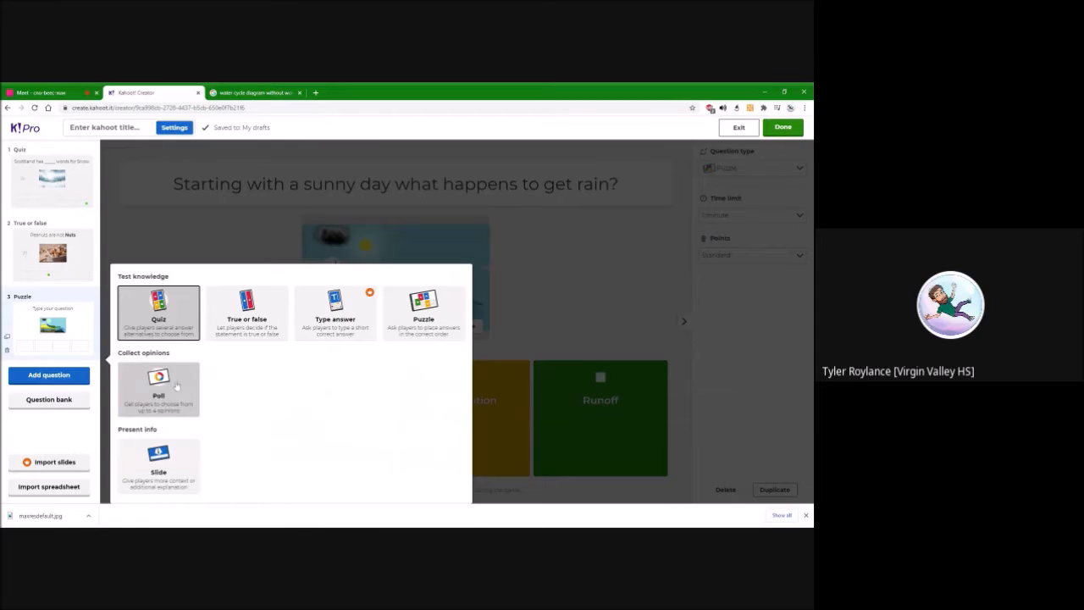
Add a poll question with the text "Is a cheesecake pie or cake?"
{"action": "left_click", "coordinate": [177, 386]}
{"action": "left_click", "coordinate": [396, 184]}
{"action": "type", "text": "Is a"}
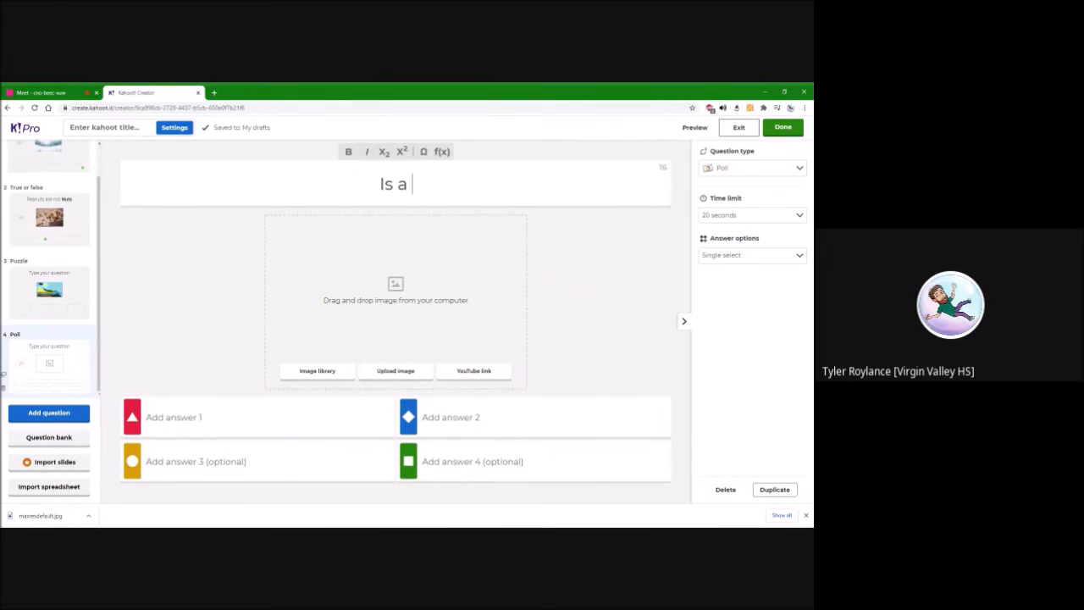
{"action": "type", "text": " cheesecake pie or cake?"}
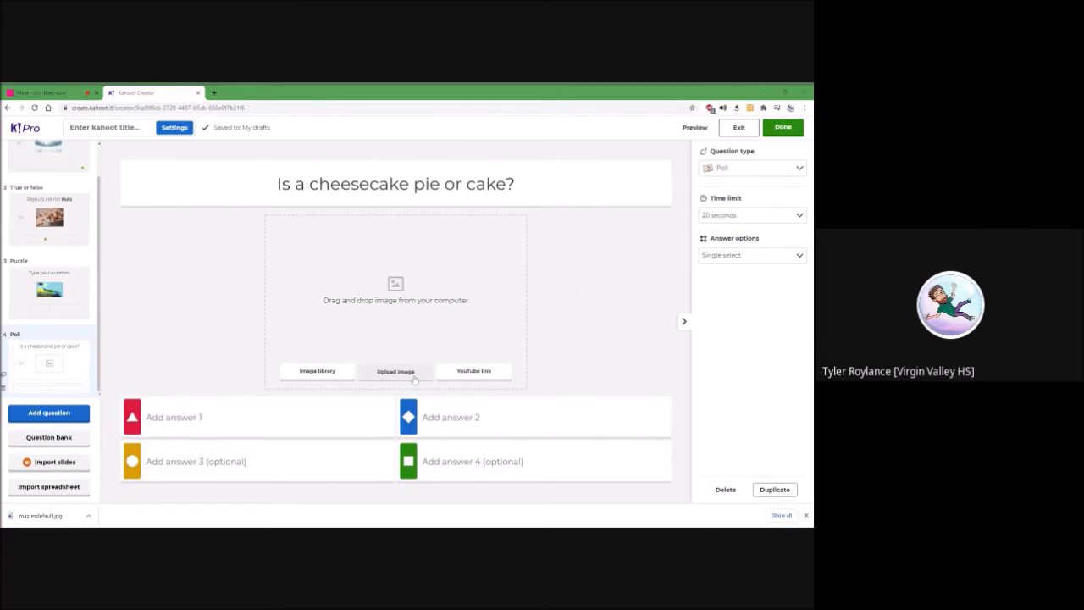
Add the summer berry cheesecake cut into slices from the image library as the poll question's picture
{"action": "left_click", "coordinate": [318, 371]}
{"action": "left_click", "coordinate": [422, 473]}
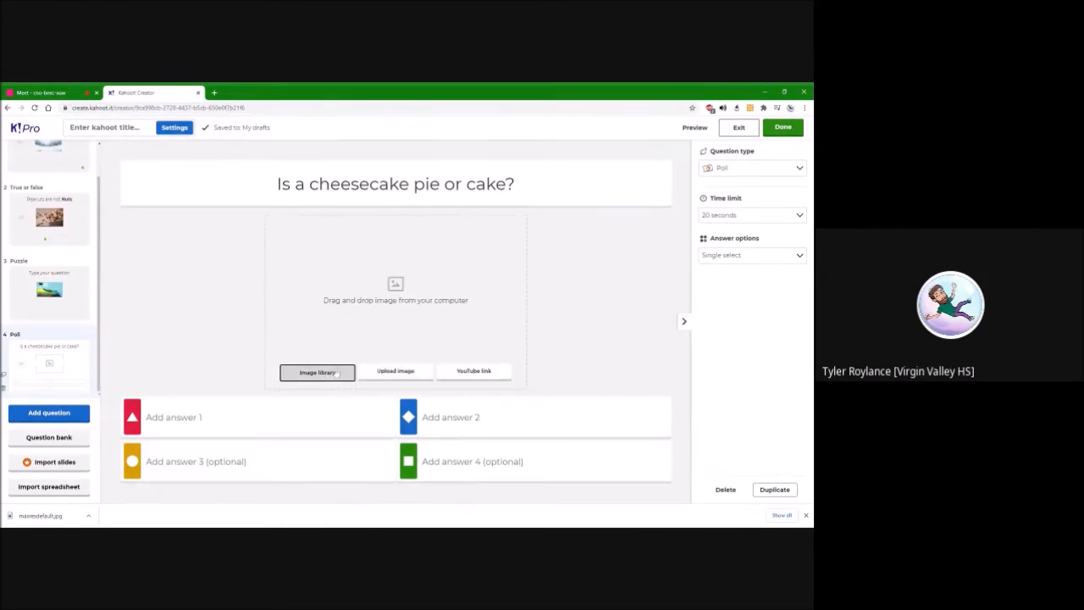
{"action": "left_click", "coordinate": [318, 371]}
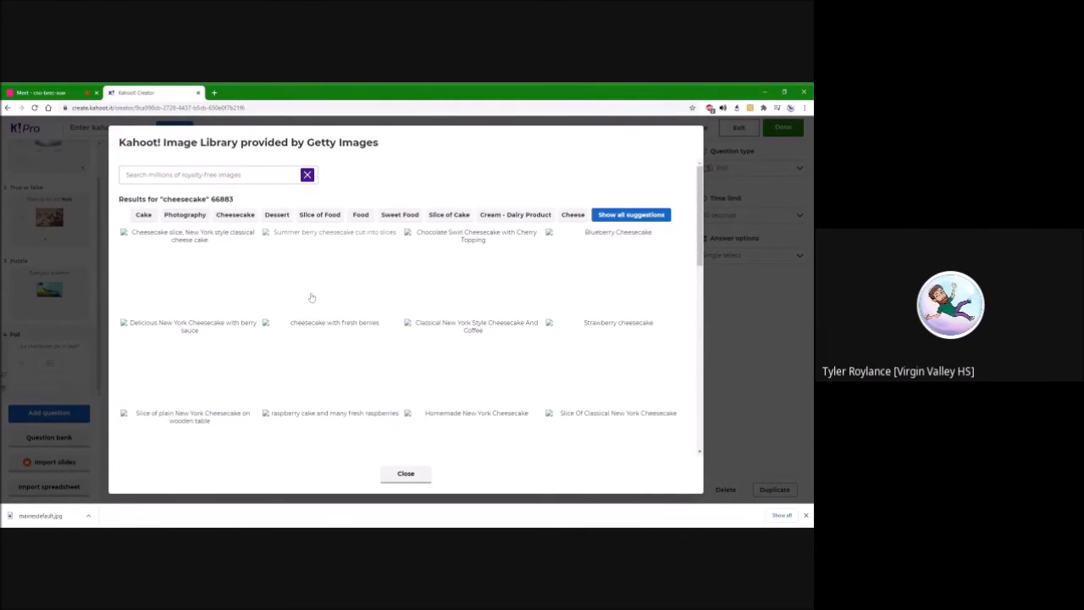
{"action": "left_click", "coordinate": [328, 278]}
Enter "Yes because it's crust and filling" and "No because you bake it" as the first two poll answers
{"action": "left_click", "coordinate": [373, 417]}
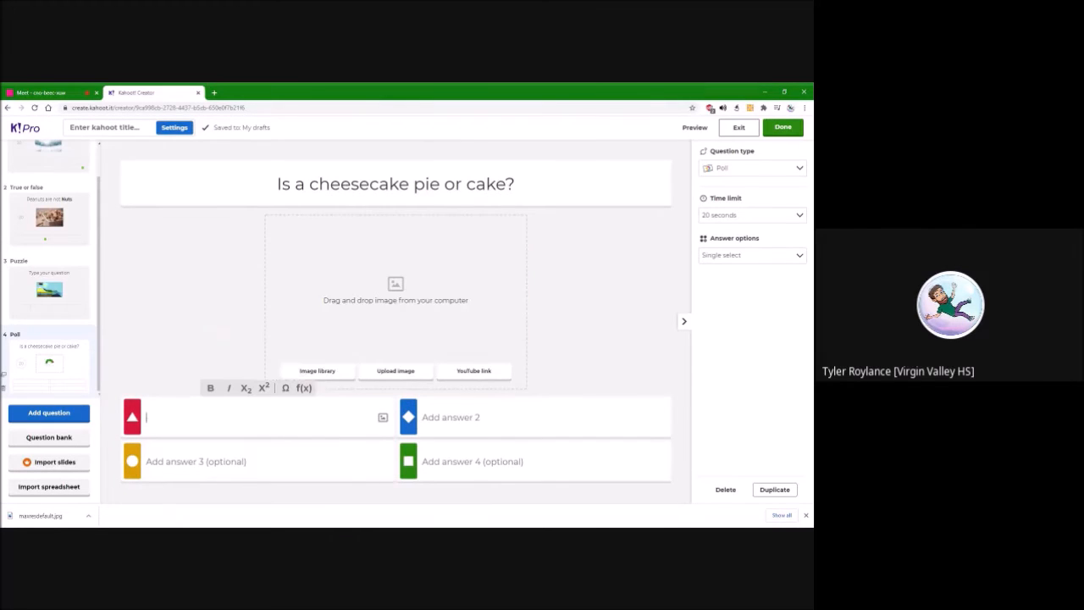
{"action": "type", "text": "Yes because it's crust and filling"}
{"action": "left_click", "coordinate": [534, 417]}
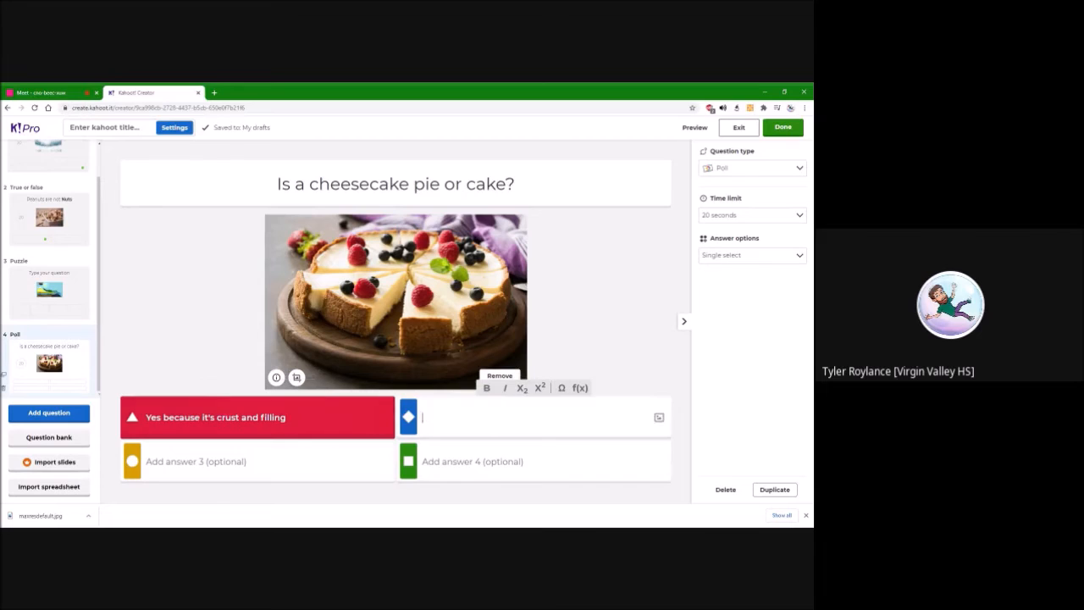
{"action": "type", "text": "No because you bake it"}
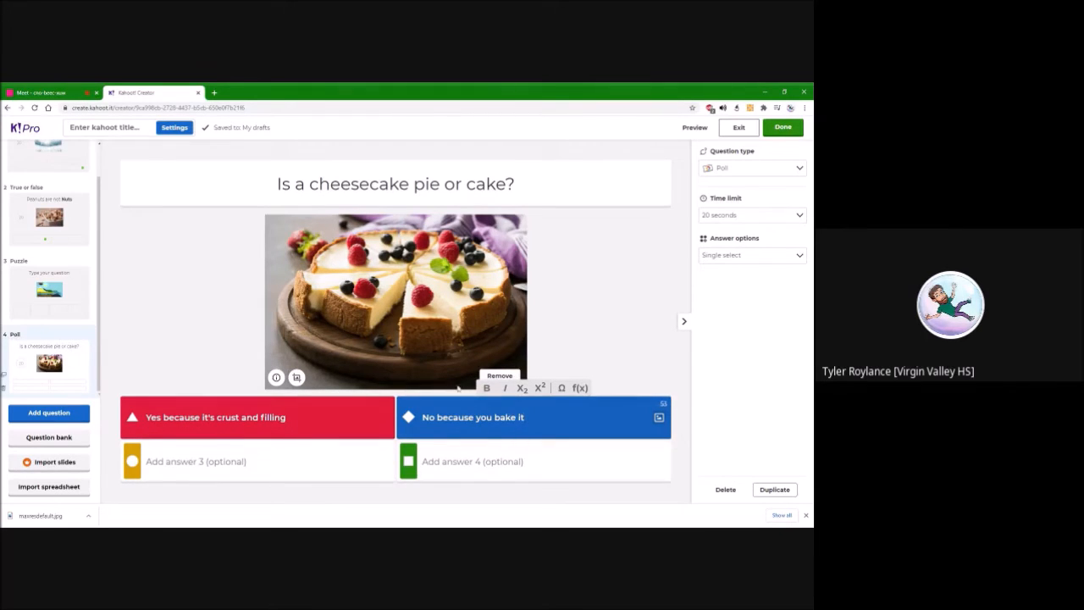
Enter "Yes because it is classified as Torte" and "No because you chill it before eating." as the third and fourth poll answers
{"action": "left_click", "coordinate": [212, 460]}
{"action": "type", "text": "Yes because it is classified as Torte"}
{"action": "left_click", "coordinate": [462, 462]}
{"action": "type", "text": "No because you "}
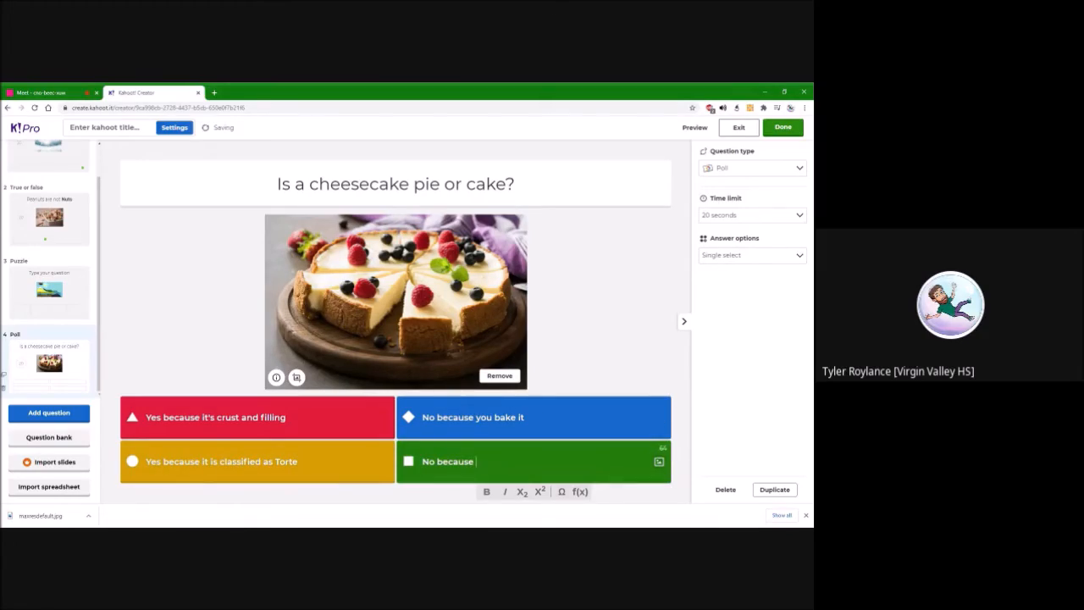
{"action": "type", "text": "chill it before eating."}
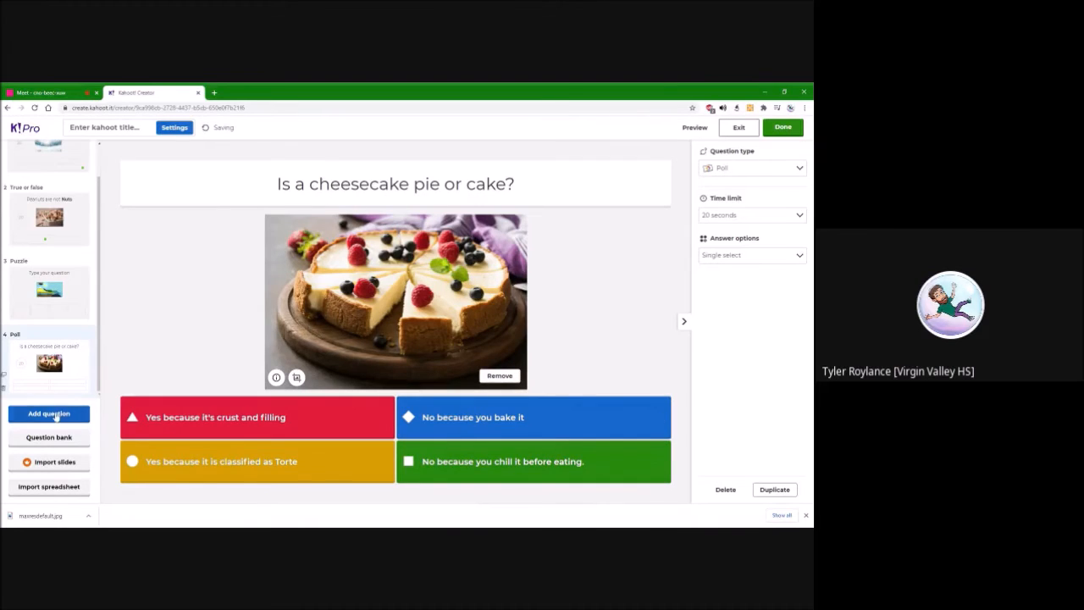
Add a slide titled "Armadillo shells are bulletproof" with an armadillo picture from the image library
{"action": "left_click", "coordinate": [56, 414]}
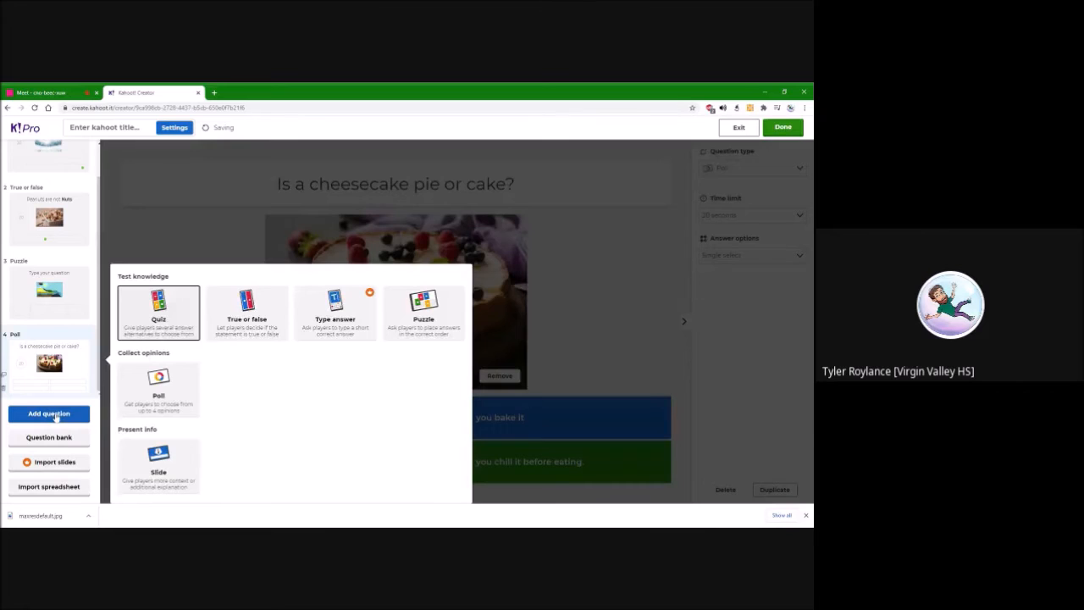
{"action": "left_click", "coordinate": [151, 457]}
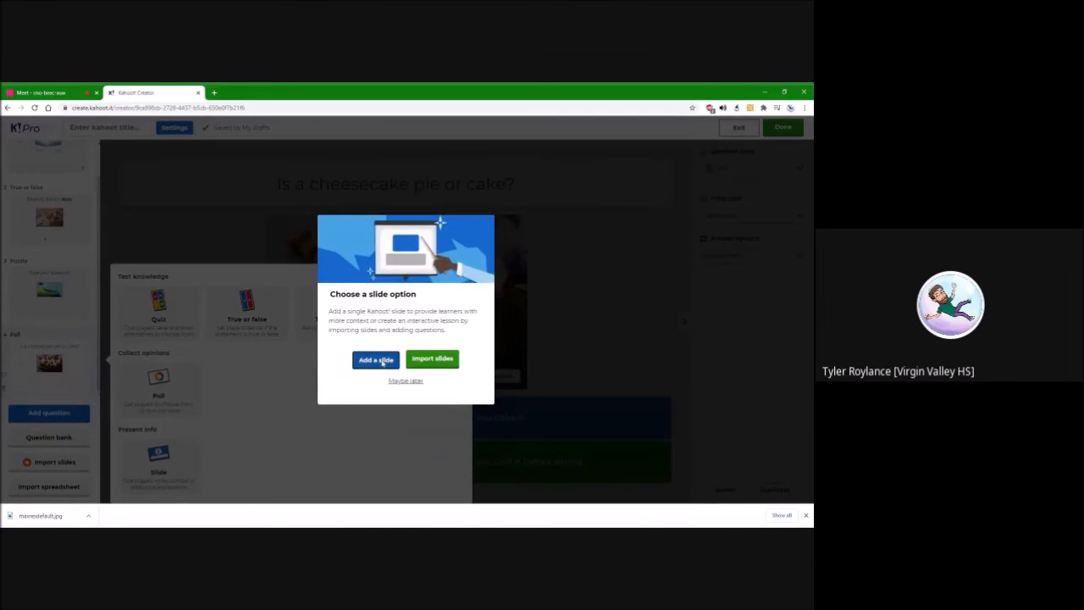
{"action": "left_click", "coordinate": [370, 360]}
{"action": "left_click", "coordinate": [395, 183]}
{"action": "type", "text": "Armadillo shells "}
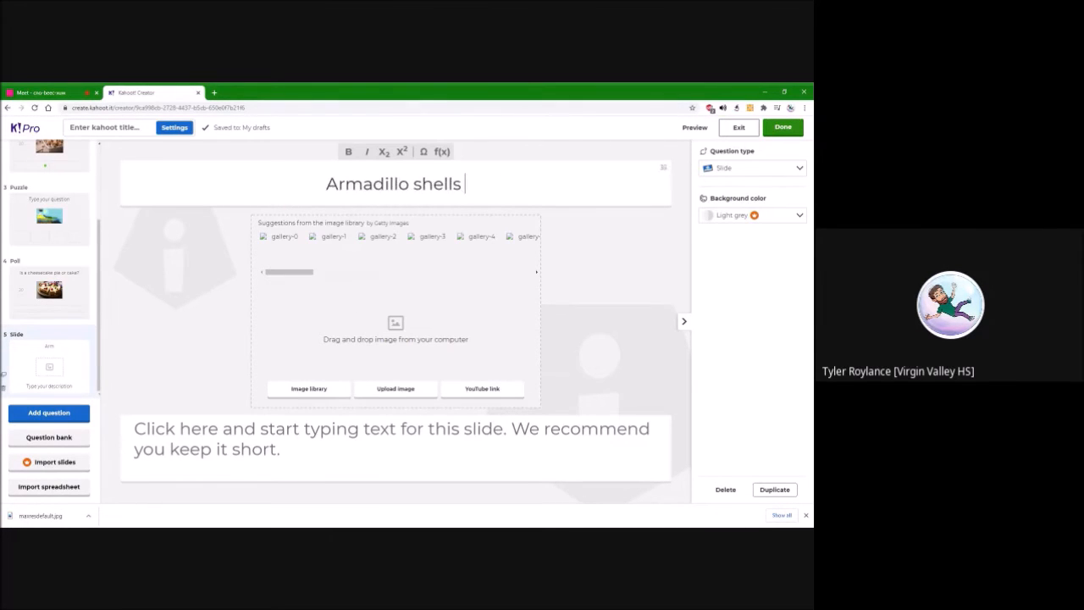
{"action": "type", "text": "are bulletproof"}
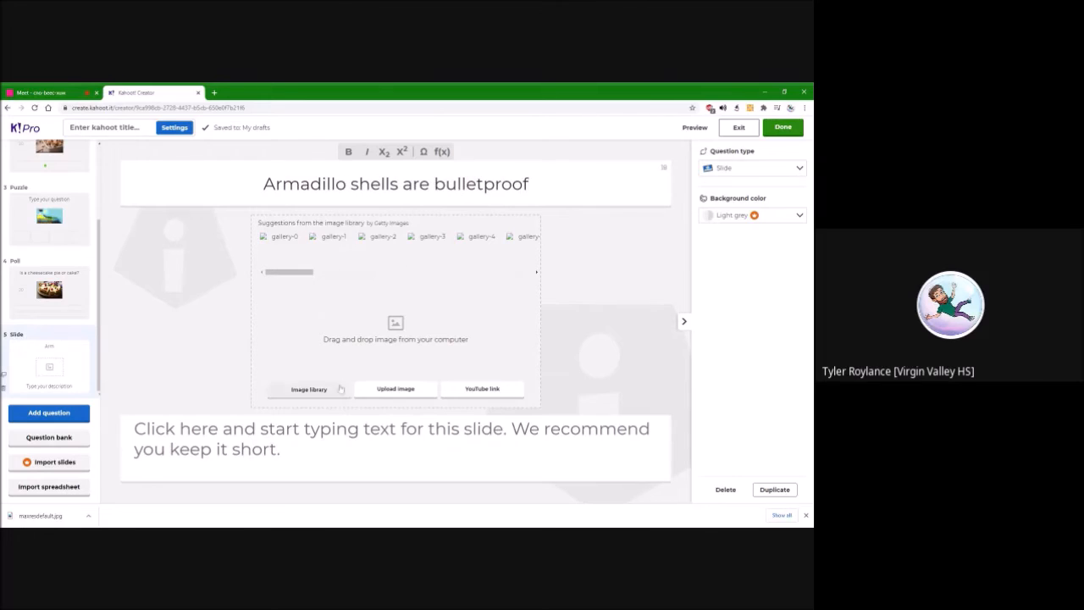
{"action": "left_click", "coordinate": [339, 389]}
{"action": "left_click", "coordinate": [405, 474]}
Enter the slide text "A man in Texas shot an armadillo and the bullet ricocheted and hospitalized a man."
{"action": "left_click", "coordinate": [401, 449]}
{"action": "type", "text": "A man in"}
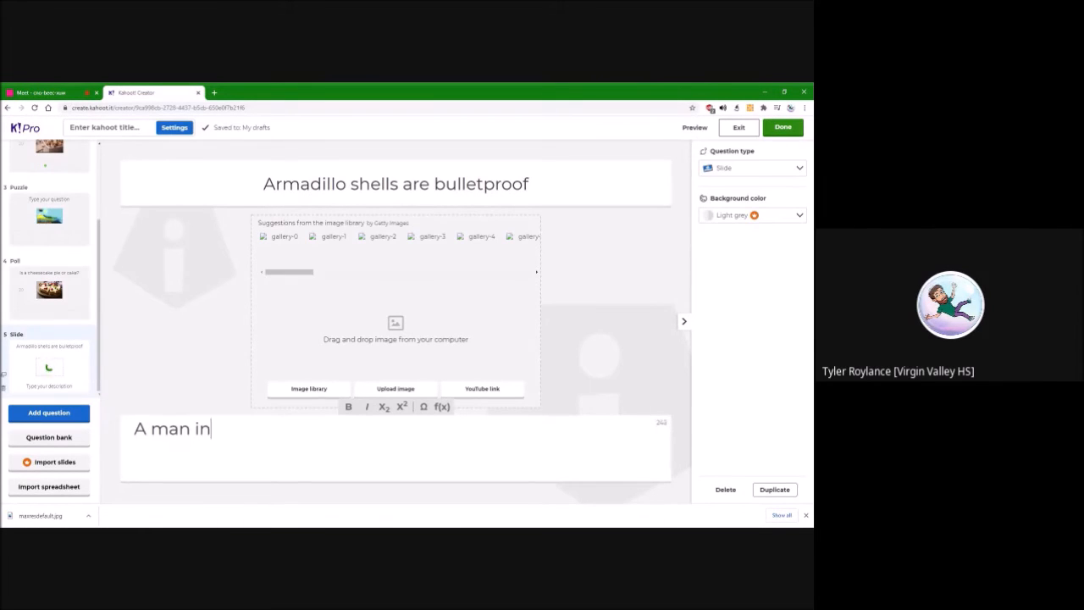
{"action": "type", "text": " Texas shot an armadillo and the bullet"}
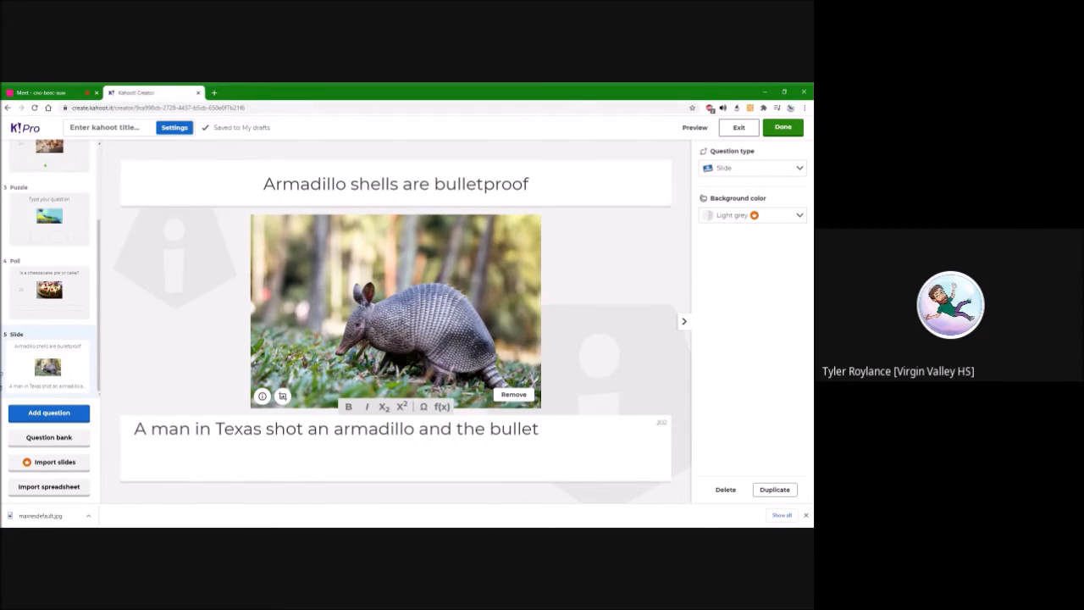
{"action": "type", "text": " ricoched"}
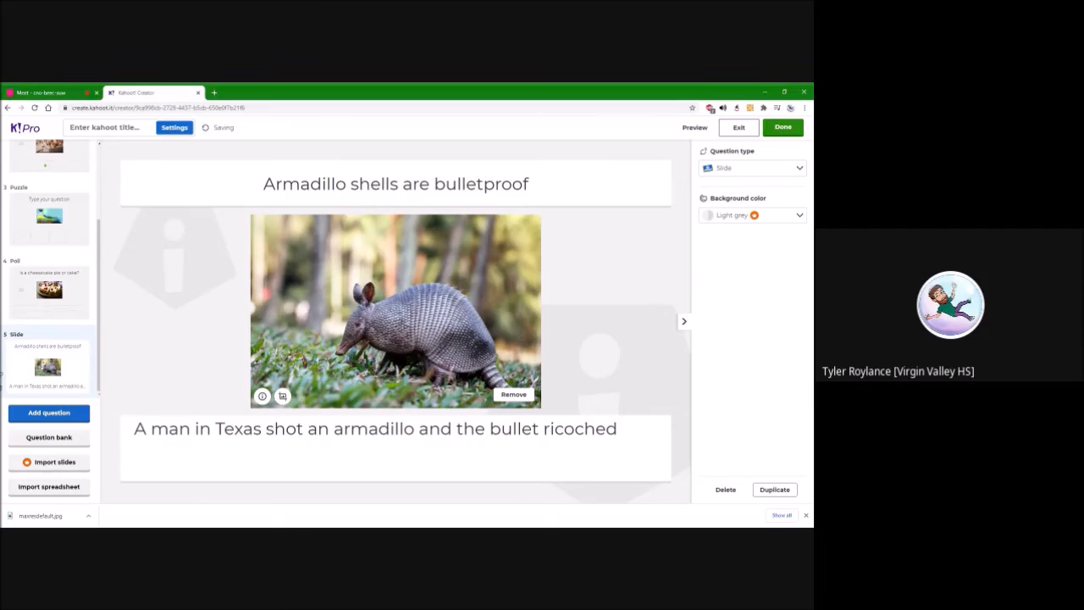
{"action": "key", "text": "BackSpace"}
{"action": "type", "text": "ted and hospita"}
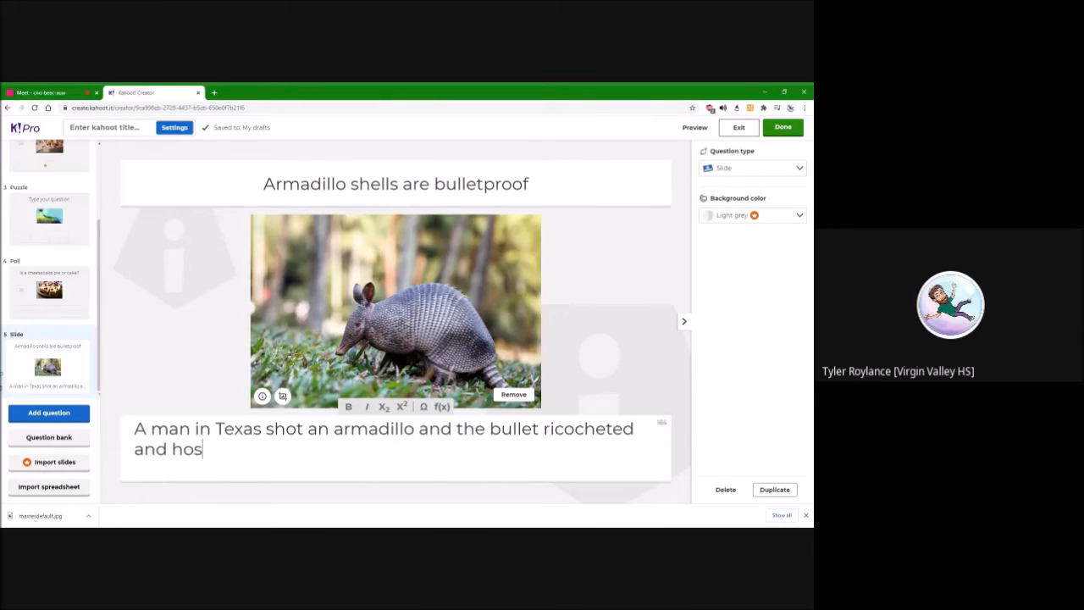
{"action": "type", "text": "lized a man."}
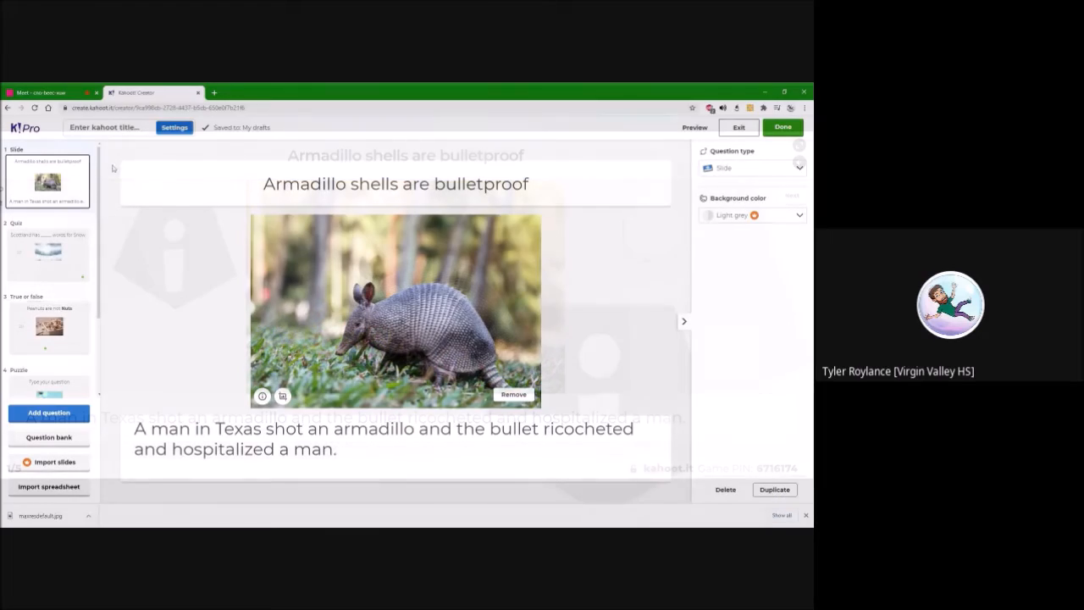
Title the kahoot "Example Kahoot" and describe it as "Range of Questions" in its summary
{"action": "left_click", "coordinate": [124, 134]}
{"action": "type", "text": "Example Kahoot"}
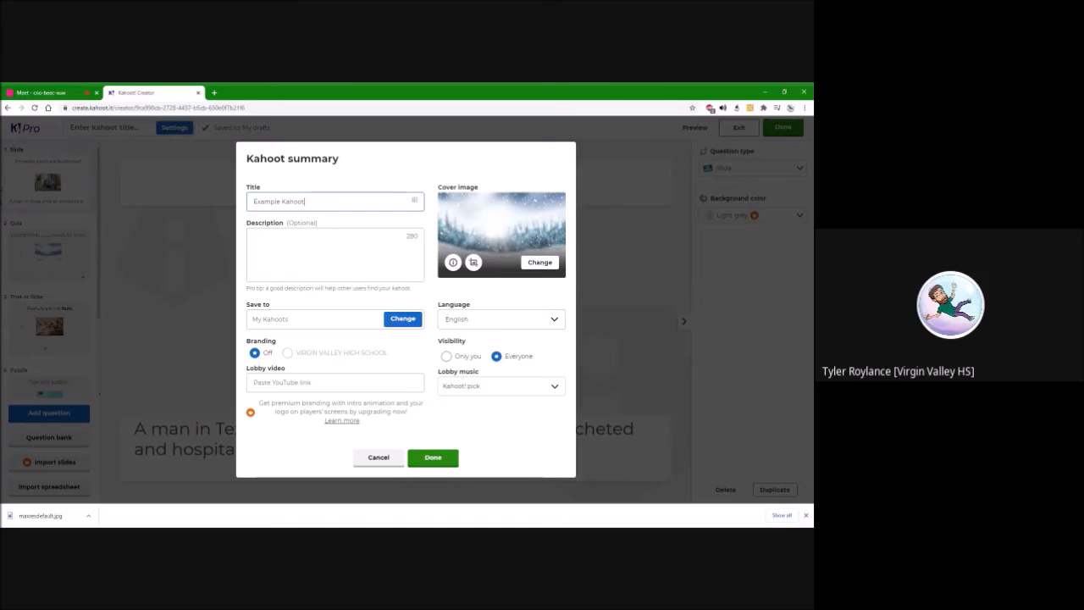
{"action": "left_click", "coordinate": [254, 238]}
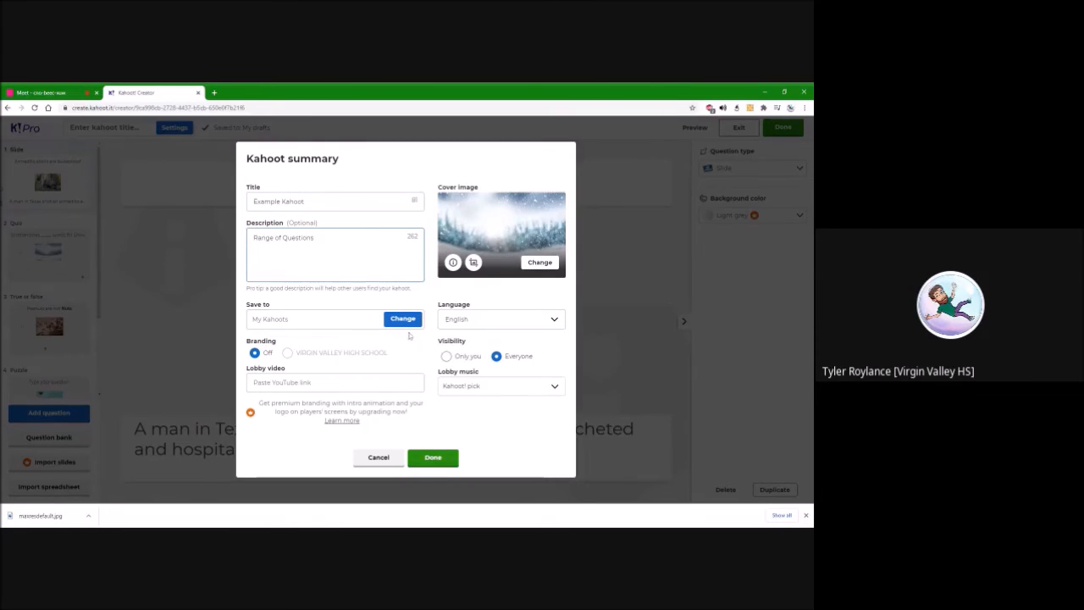
{"action": "left_click", "coordinate": [433, 463]}
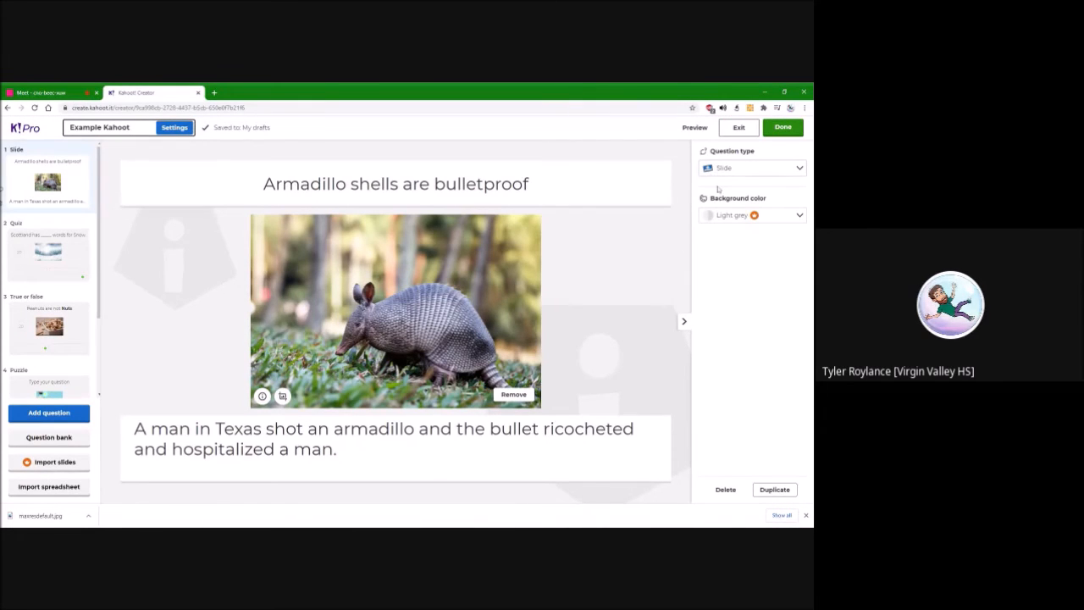
{"action": "left_click", "coordinate": [752, 214]}
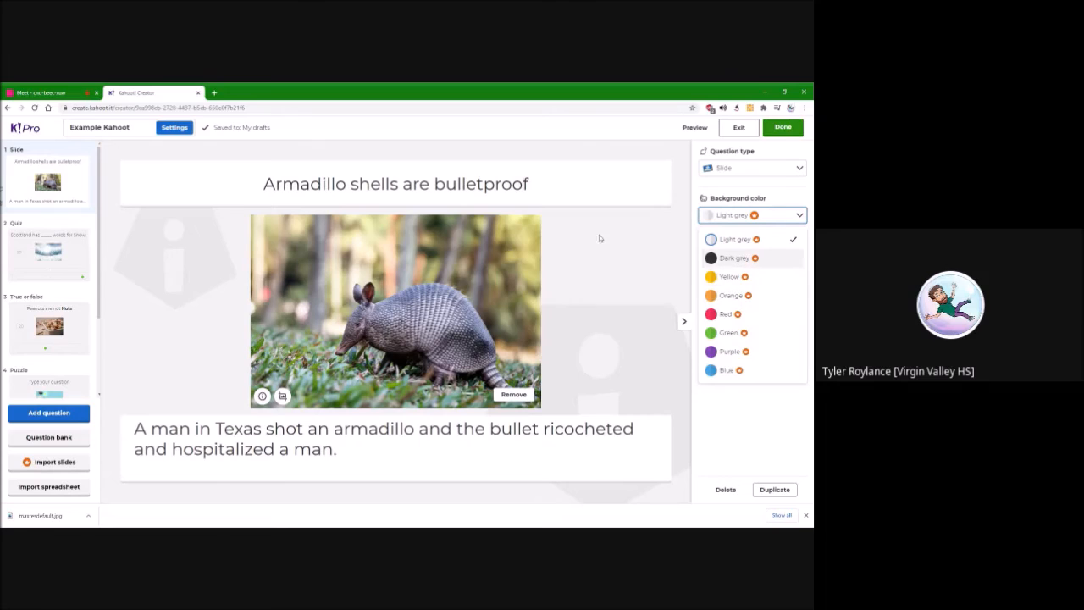
{"action": "left_click", "coordinate": [760, 197]}
Finish editing the kahoot and host it as a live Classic game
{"action": "left_click", "coordinate": [783, 127]}
{"action": "left_click", "coordinate": [366, 365]}
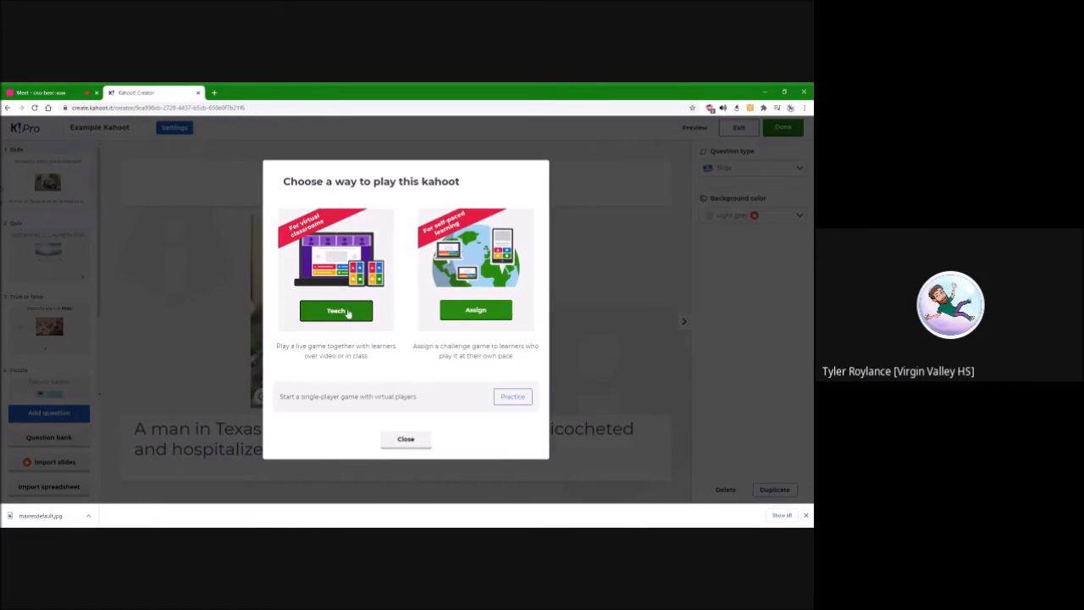
{"action": "left_click", "coordinate": [347, 312]}
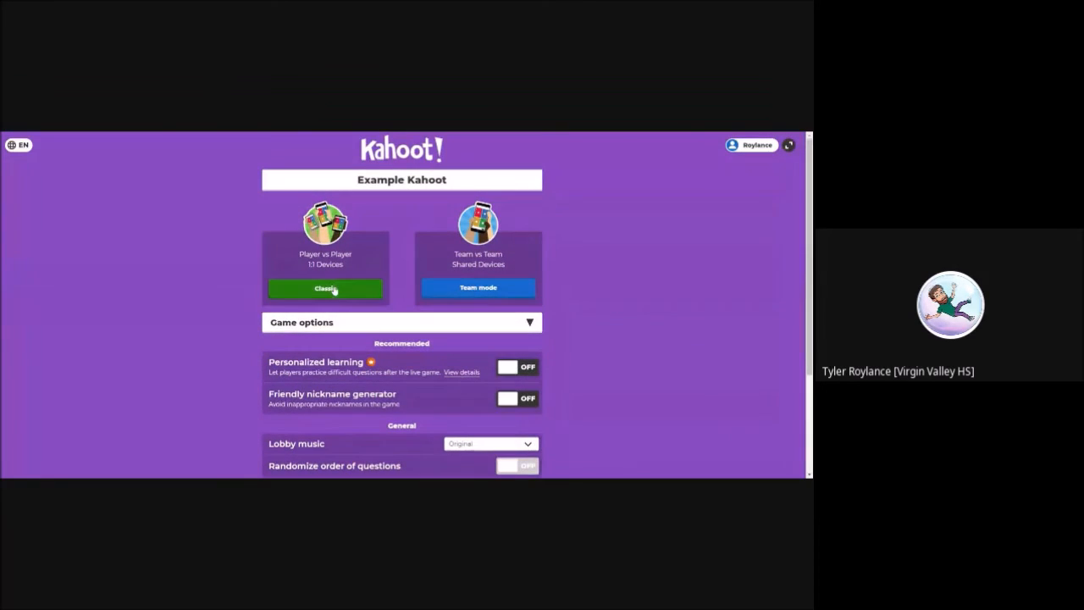
{"action": "left_click", "coordinate": [334, 291]}
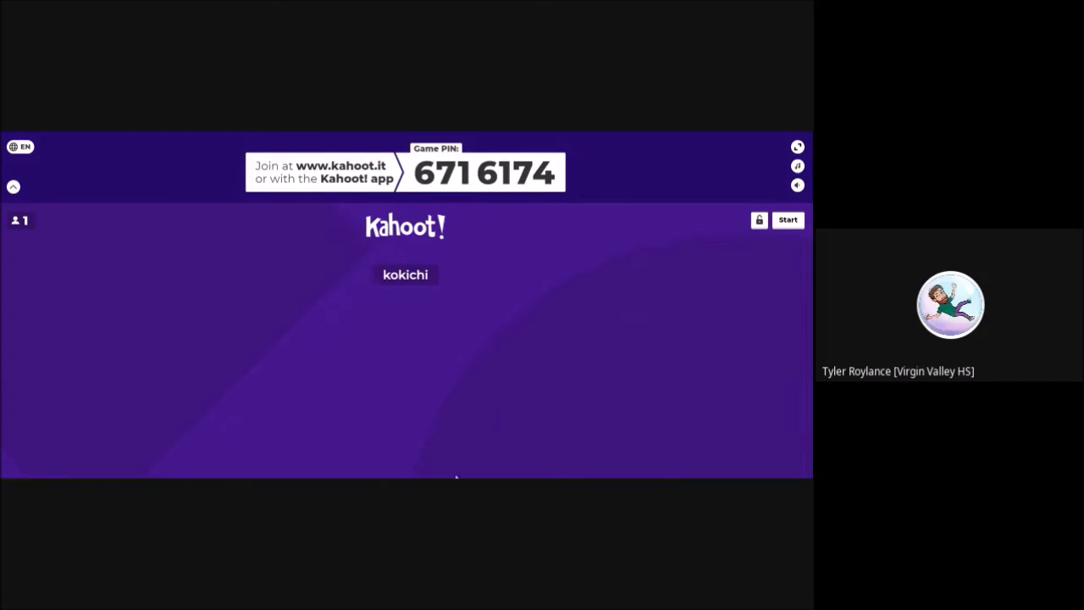
Highlight the game PIN in the lobby to point it out to the players
{"action": "left_click_drag", "start_coordinate": [295, 166], "coordinate": [557, 173]}
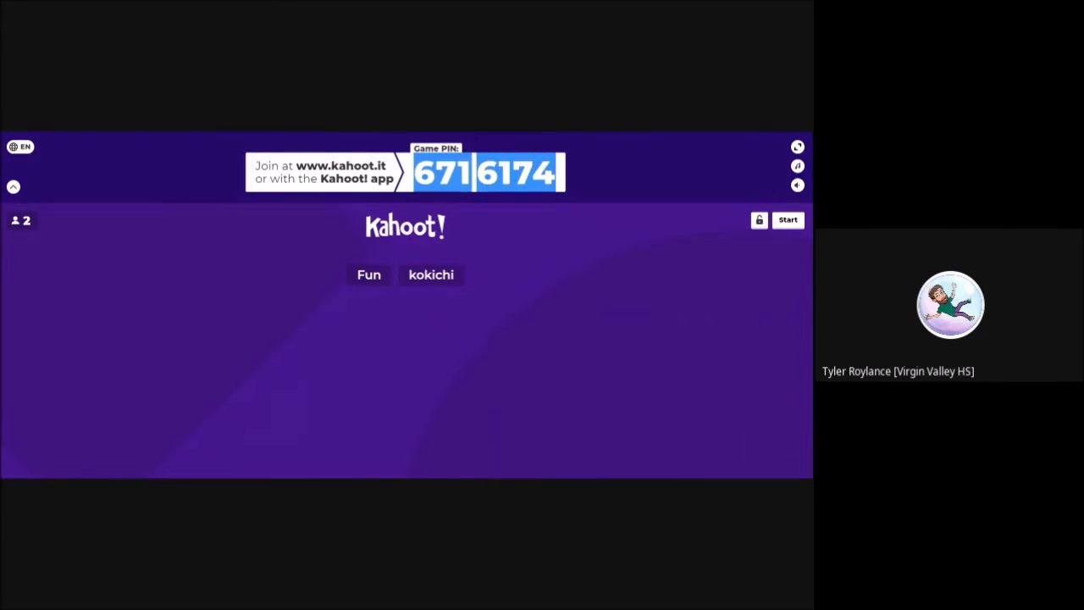
{"action": "left_click", "coordinate": [665, 218]}
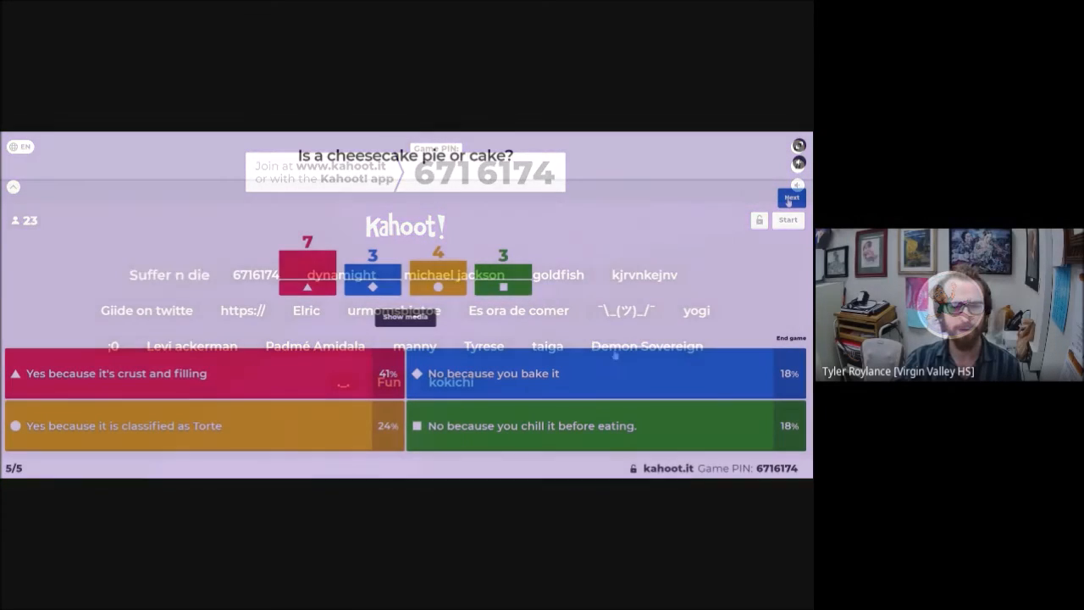
Advance the live game past the poll results and the podium, and review its list of difficult questions
{"action": "left_click", "coordinate": [790, 199]}
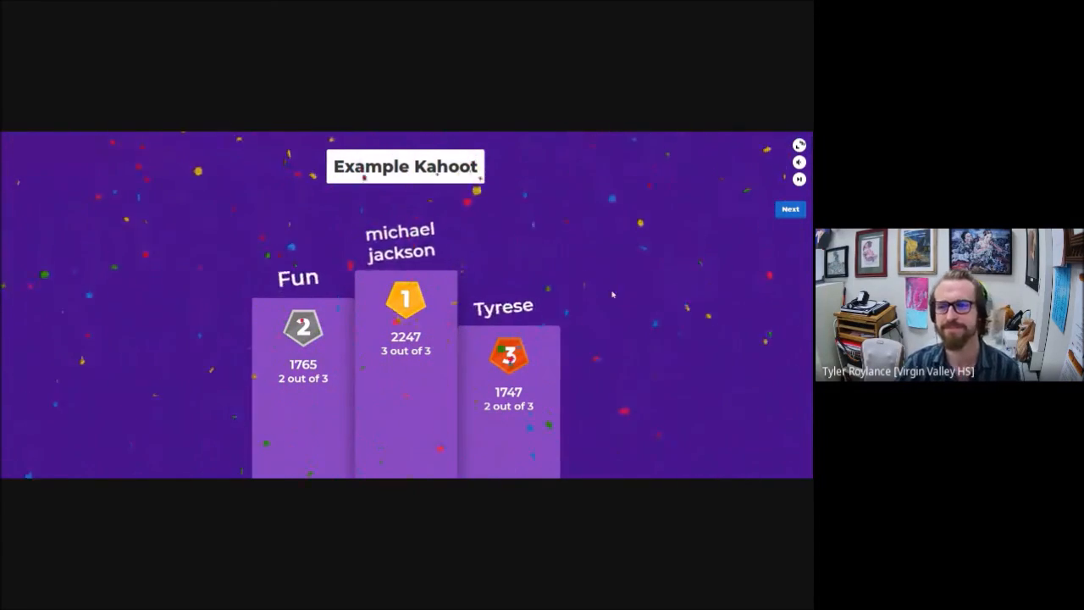
{"action": "left_click", "coordinate": [789, 209]}
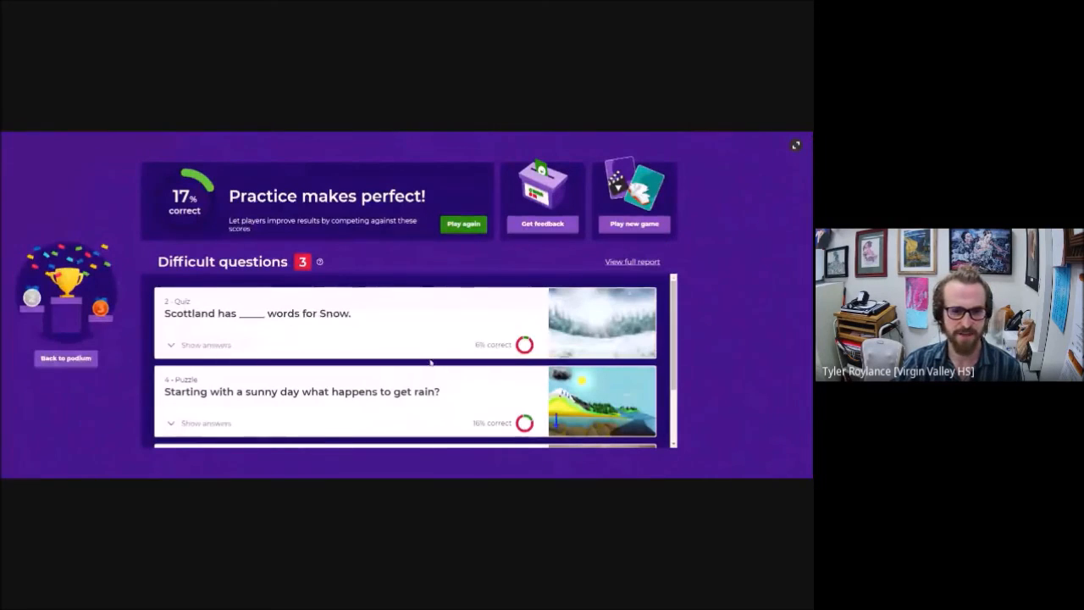
{"action": "scroll", "coordinate": [344, 299], "scroll_direction": "down", "scroll_amount": 1}
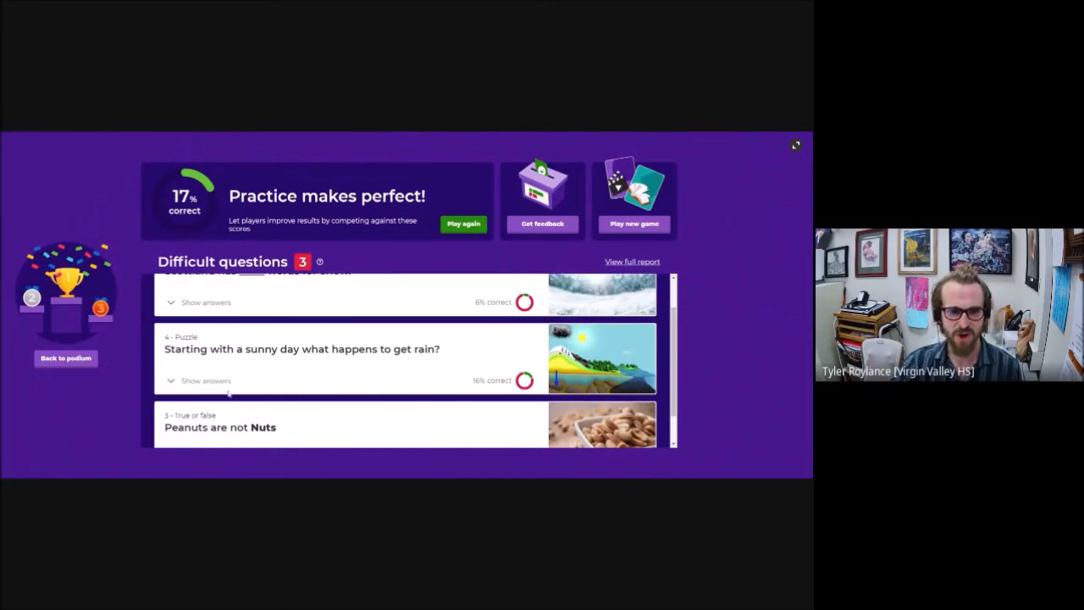
{"action": "scroll", "coordinate": [229, 392], "scroll_direction": "down", "scroll_amount": 1}
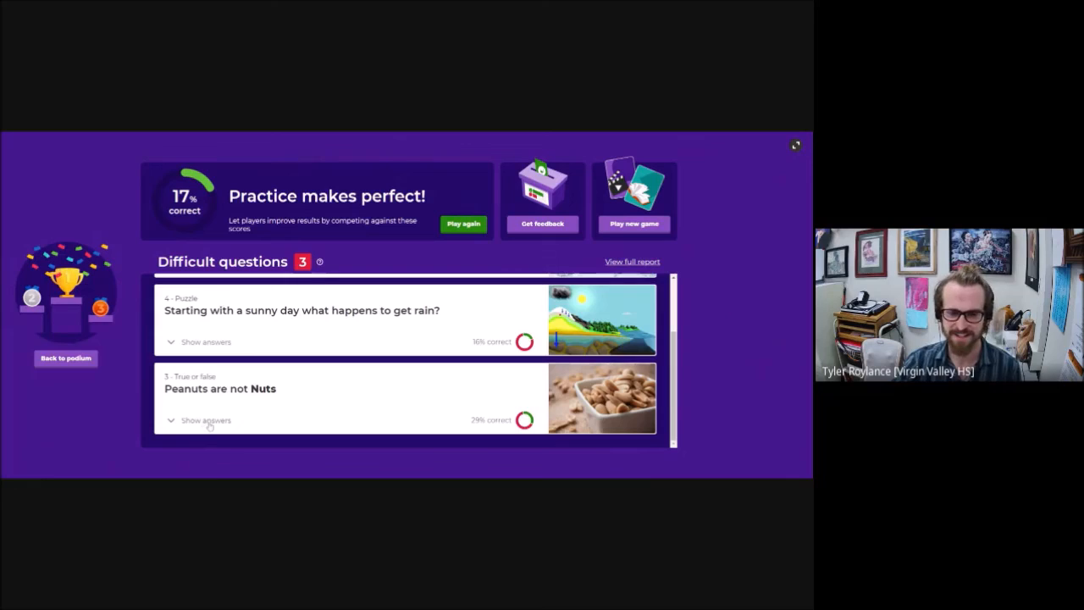